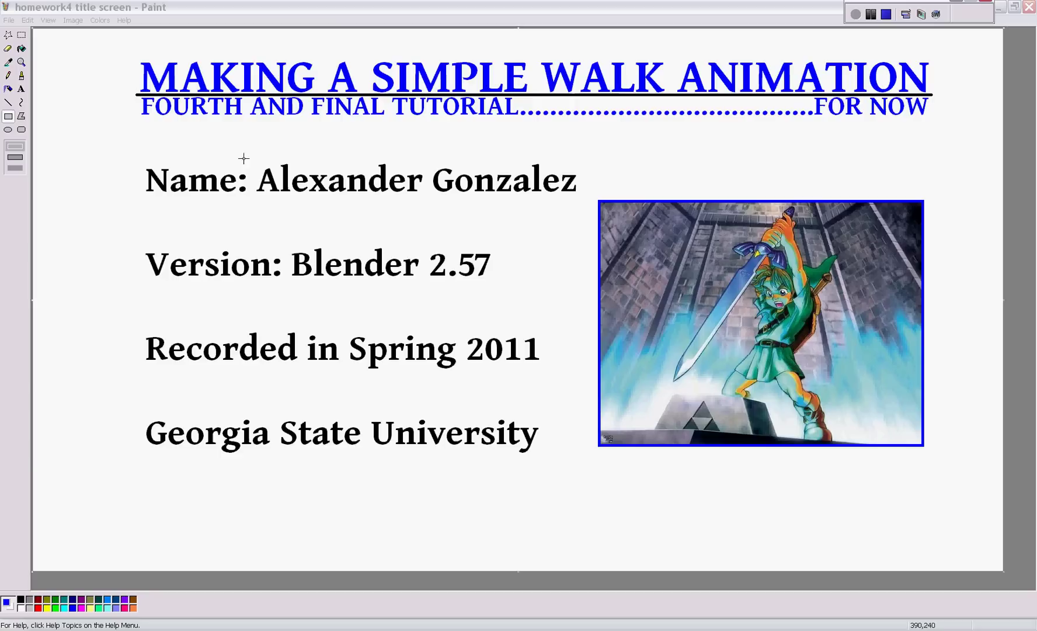
Switch to the SO FAR folder and view the MASTER SWORD TEMPLE OF TIME and Link Takes a Smoke Break images.
{"action": "key", "text": "alt+Tab"}
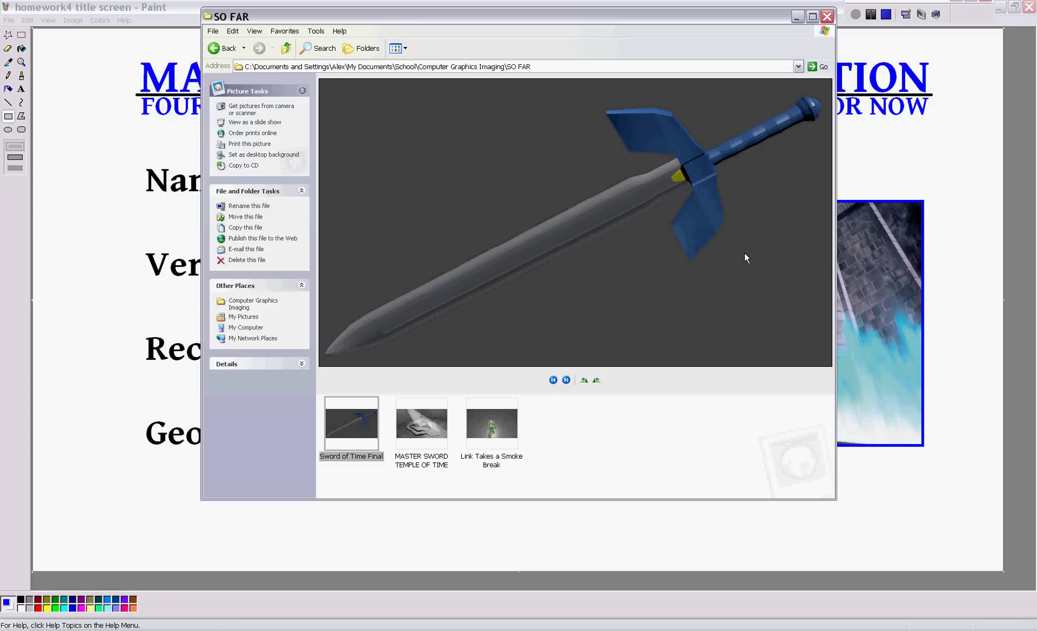
{"action": "left_click", "coordinate": [421, 423]}
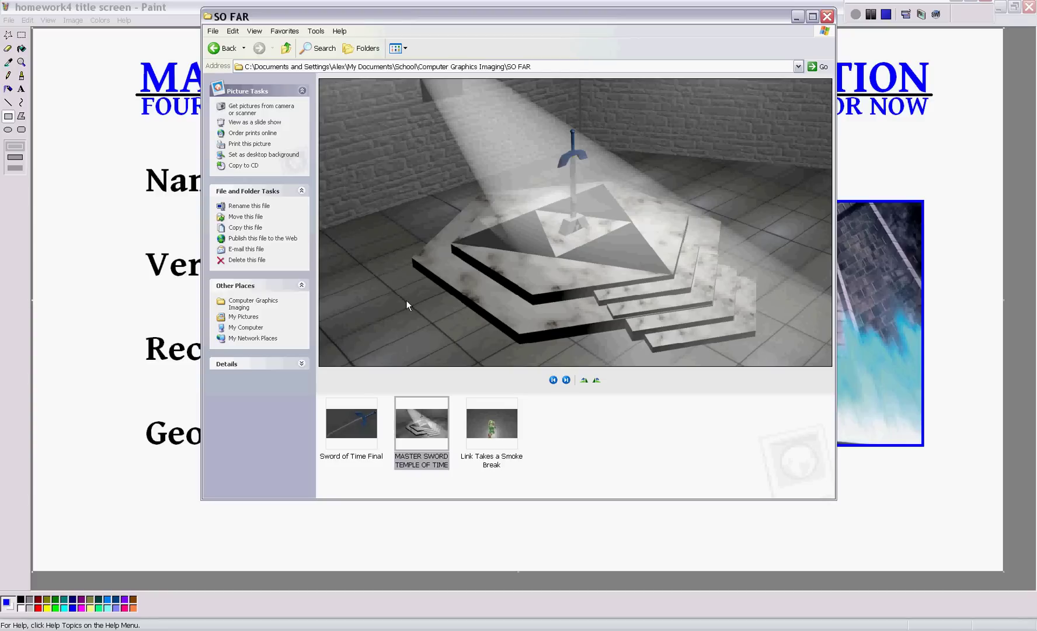
{"action": "left_click", "coordinate": [502, 415]}
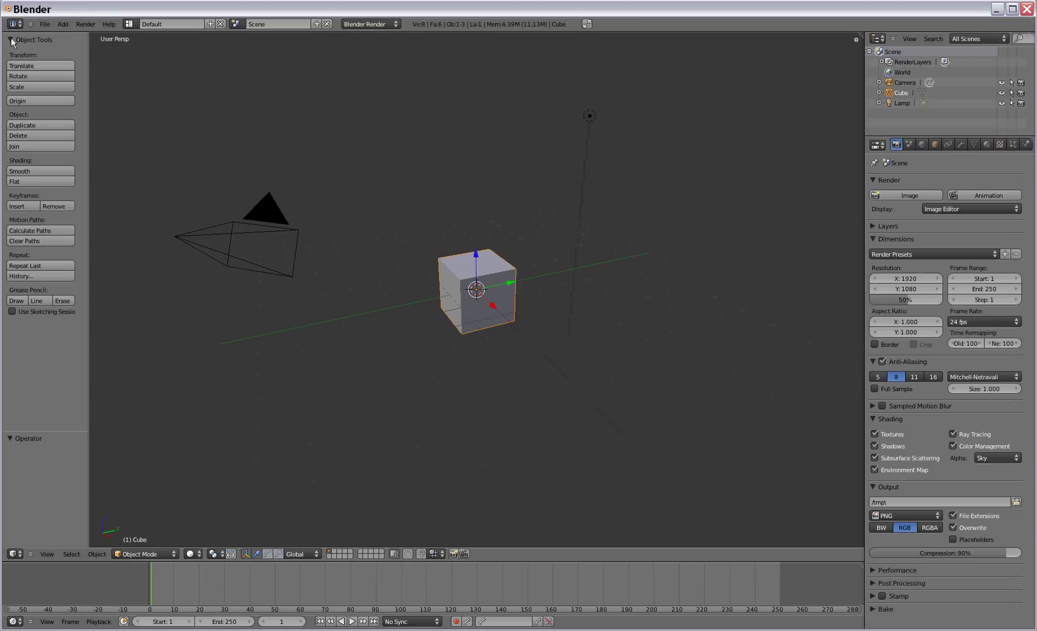
Open the recent file Link_Armatured_Skinned.blend in Blender.
{"action": "left_click", "coordinate": [45, 24]}
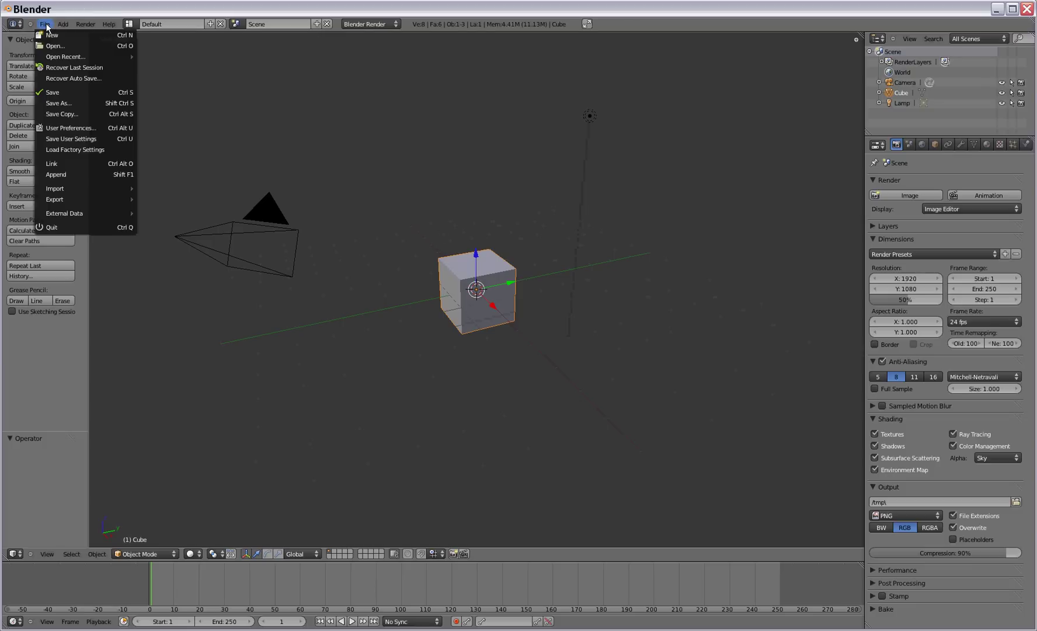
{"action": "mouse_move", "coordinate": [51, 58]}
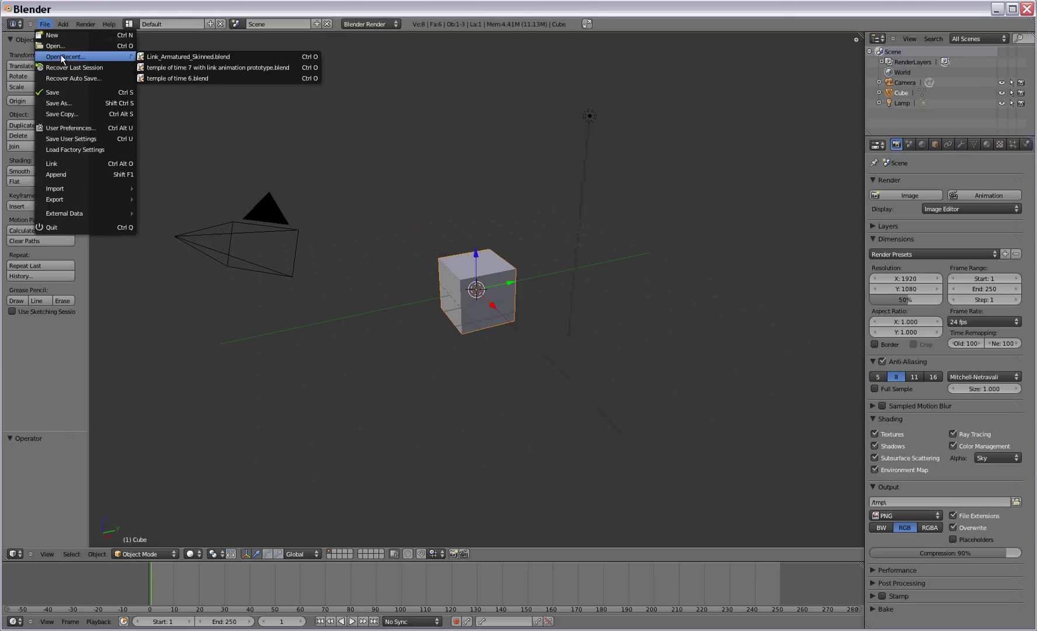
{"action": "left_click", "coordinate": [179, 60]}
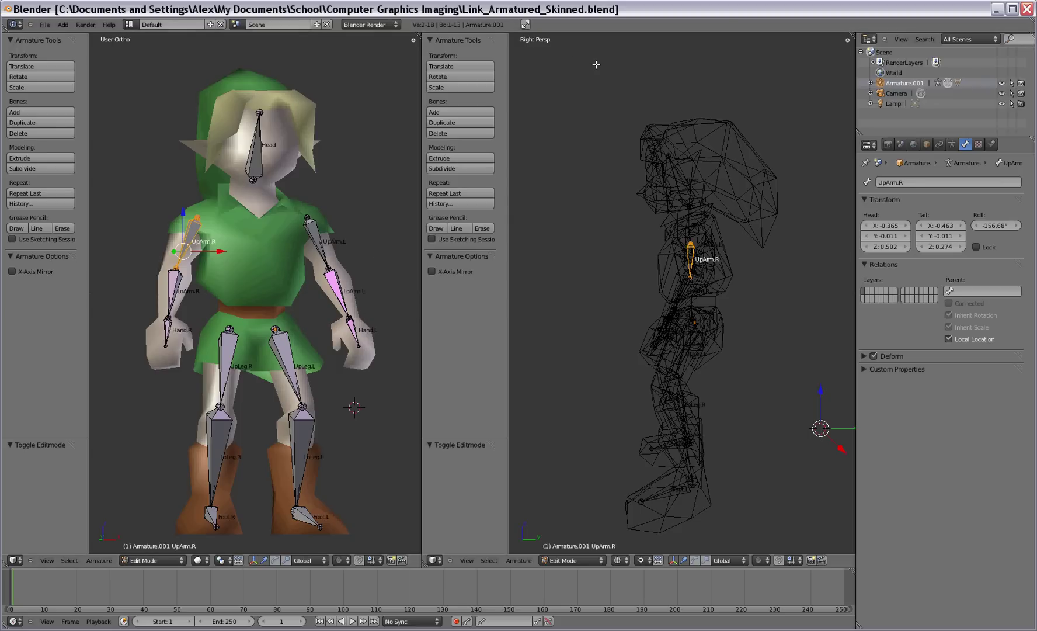
Enlarge the shaded 3D view to a single viewport and show the character in front orthographic view.
{"action": "key", "text": "ctrl+Up"}
{"action": "scroll", "coordinate": [599, 154], "scroll_direction": "down", "scroll_amount": 3}
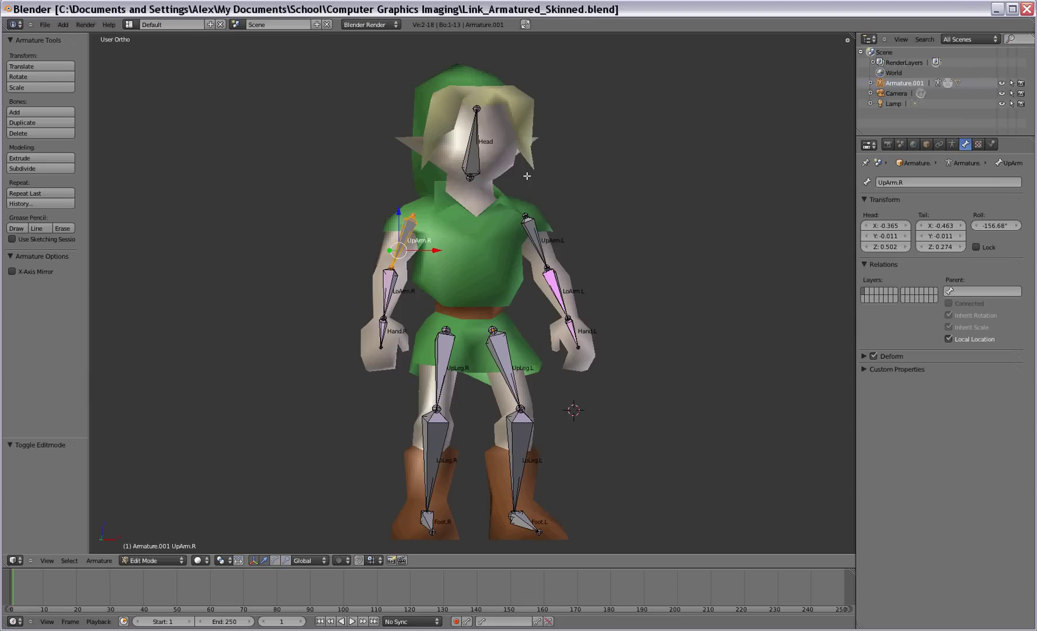
{"action": "key", "text": "KP_1"}
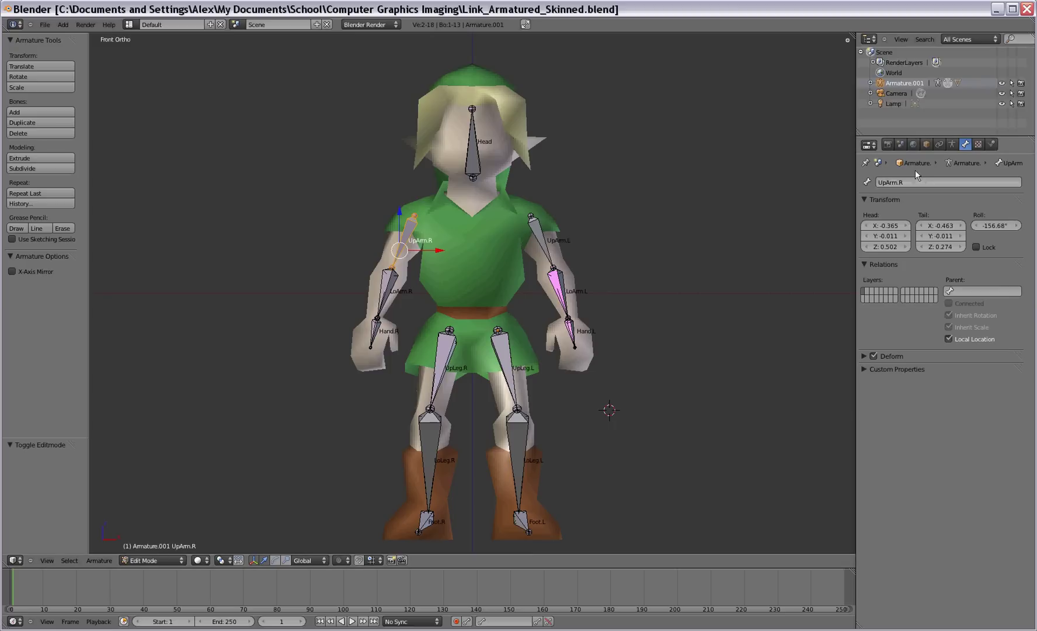
Open the armature's settings and toggle its X-Ray display off and on repeatedly, leaving it enabled.
{"action": "left_click", "coordinate": [952, 146]}
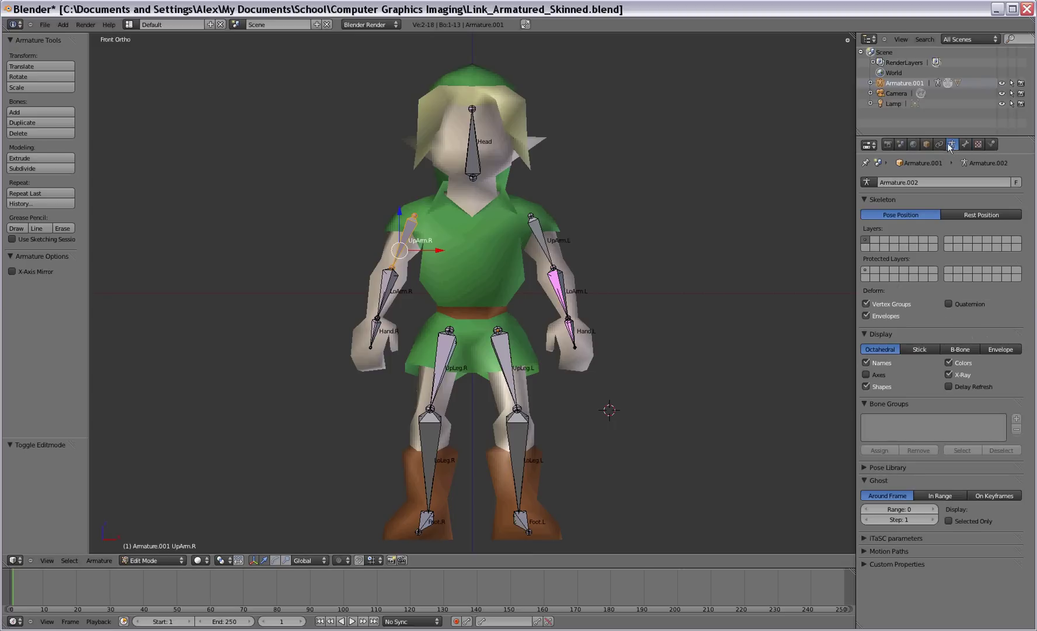
{"action": "left_click", "coordinate": [947, 371]}
{"action": "left_click", "coordinate": [947, 371]}
{"action": "left_click", "coordinate": [946, 371]}
{"action": "left_click", "coordinate": [947, 371]}
{"action": "left_click", "coordinate": [947, 374]}
{"action": "left_click", "coordinate": [949, 373]}
{"action": "left_click", "coordinate": [950, 374]}
{"action": "left_click", "coordinate": [950, 374]}
{"action": "left_click", "coordinate": [949, 374]}
{"action": "left_click", "coordinate": [950, 374]}
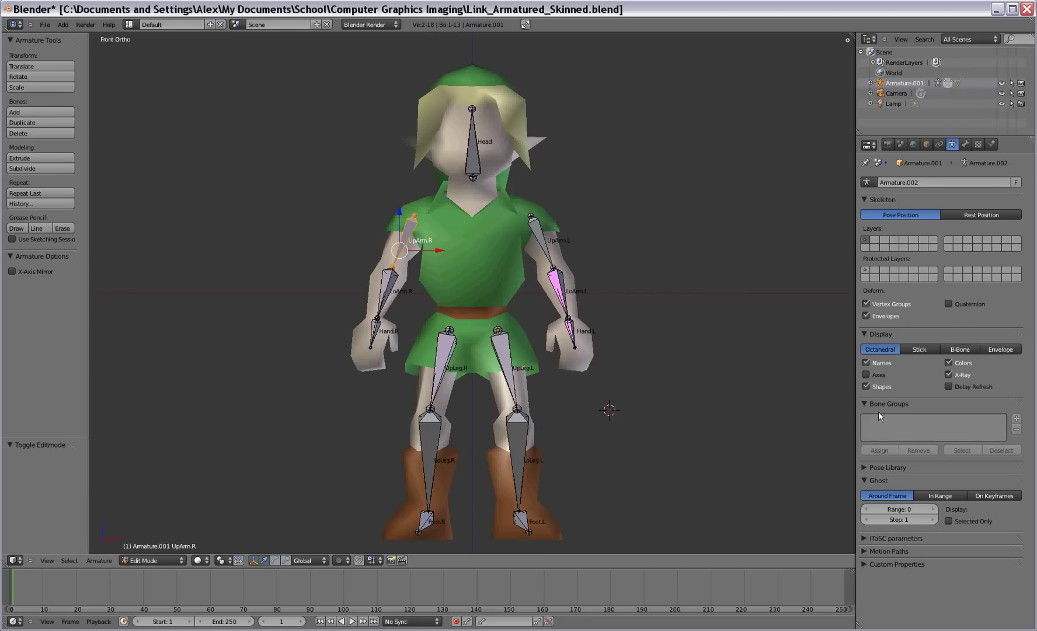
Hide the bone names in the armature's display settings.
{"action": "left_click", "coordinate": [867, 364]}
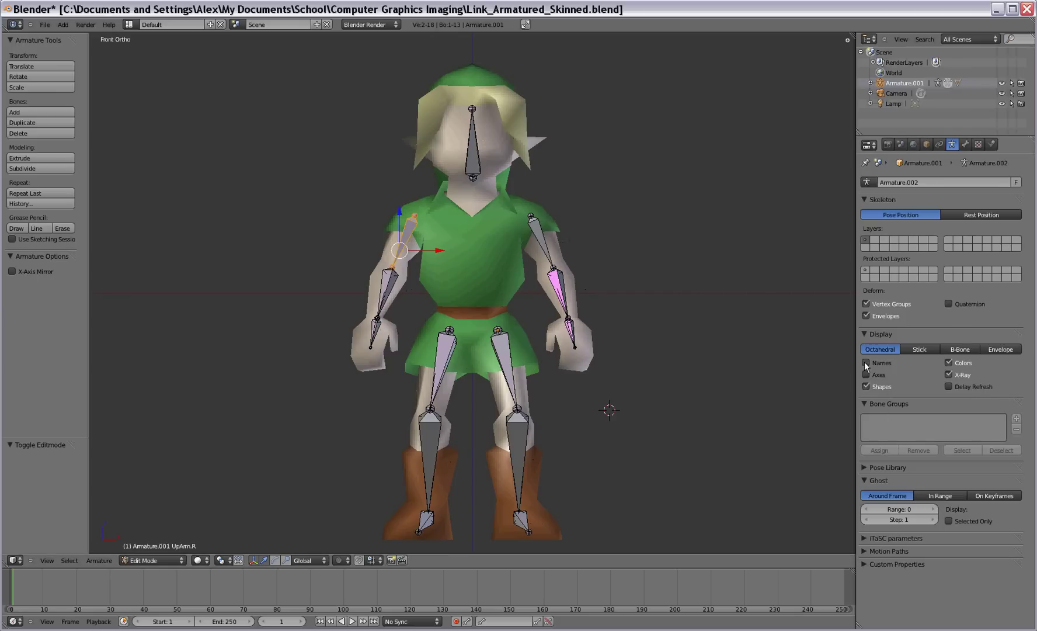
{"action": "left_click", "coordinate": [867, 364]}
{"action": "left_click", "coordinate": [866, 363]}
Leave Edit Mode and switch the armature to Pose Mode with the Head bone selected.
{"action": "right_click", "coordinate": [469, 164]}
{"action": "key", "text": "Tab"}
{"action": "right_click", "coordinate": [471, 161]}
{"action": "right_click", "coordinate": [470, 160]}
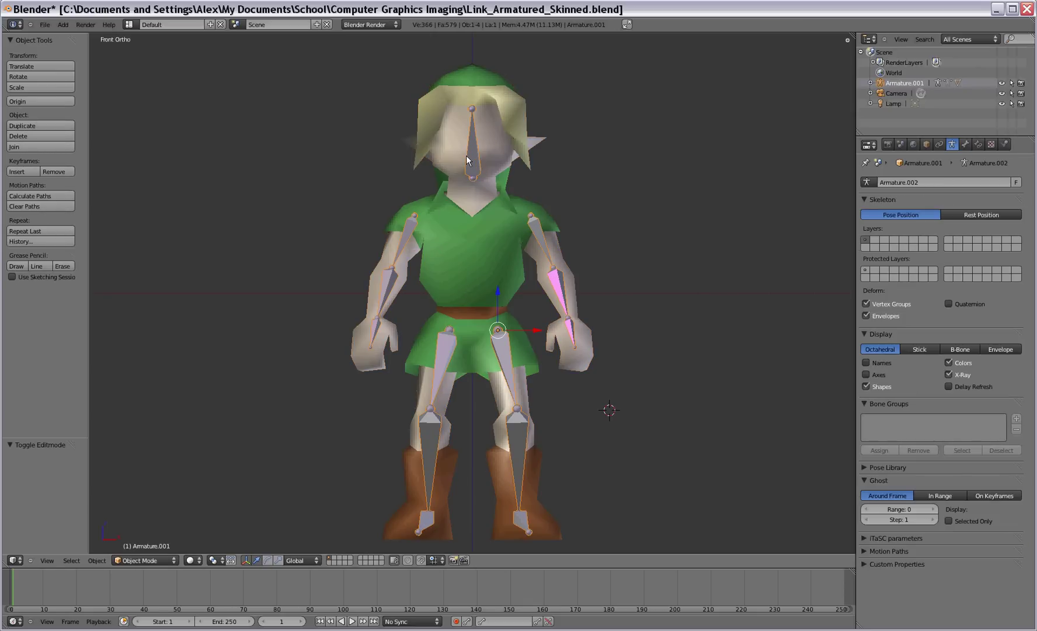
{"action": "key", "text": "ctrl+Tab"}
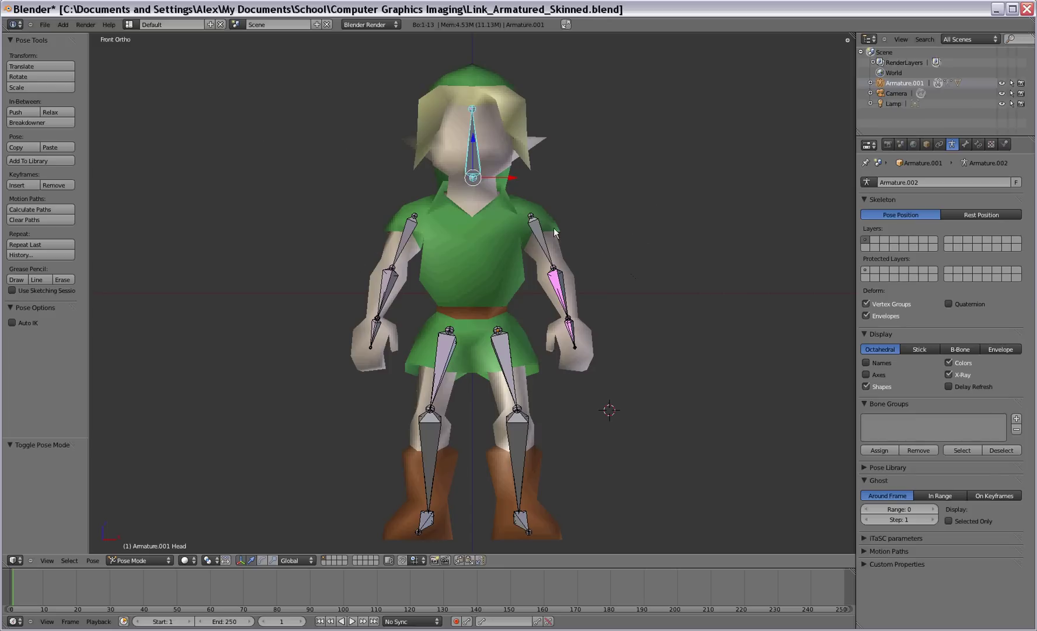
Try moving the UpArm.L bone and the Head bone freely, cancelling each move.
{"action": "right_click", "coordinate": [540, 236]}
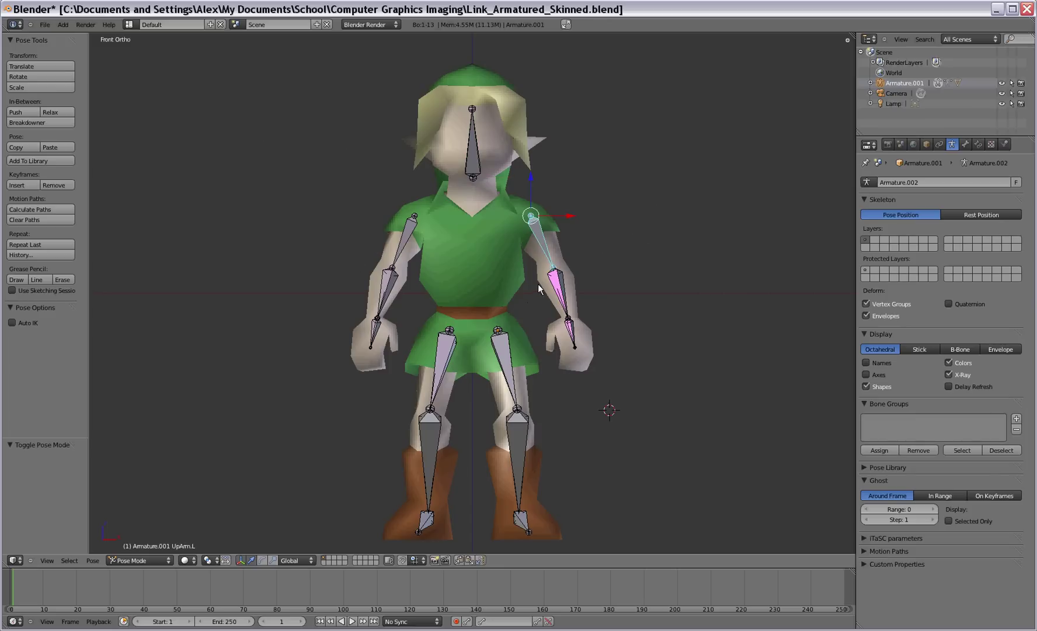
{"action": "key", "text": "g"}
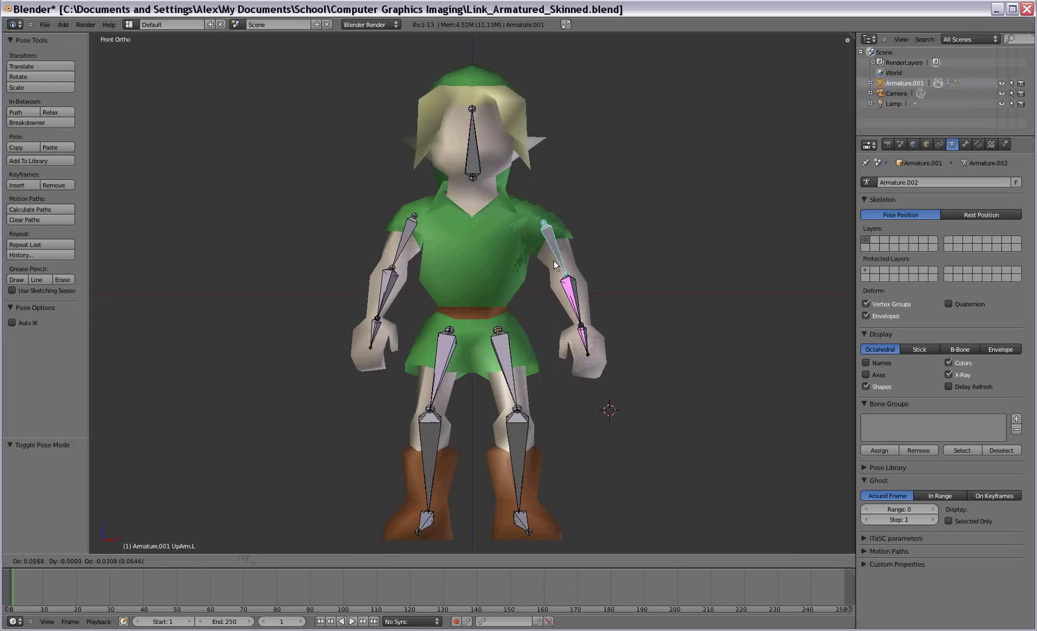
{"action": "right_click", "coordinate": [709, 226]}
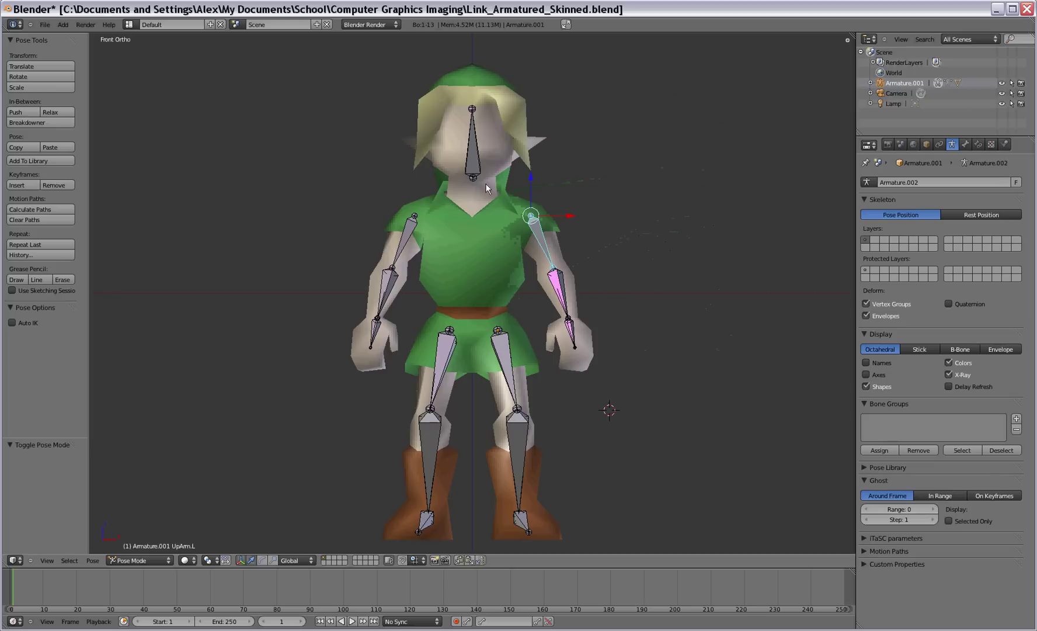
{"action": "right_click", "coordinate": [473, 157]}
{"action": "key", "text": "g"}
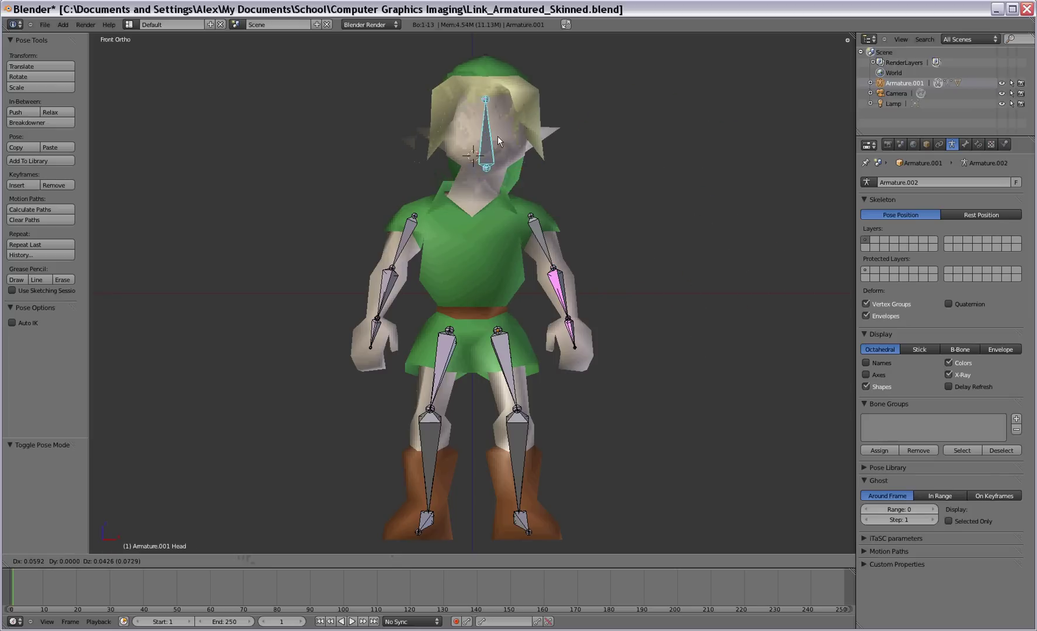
{"action": "right_click", "coordinate": [456, 113]}
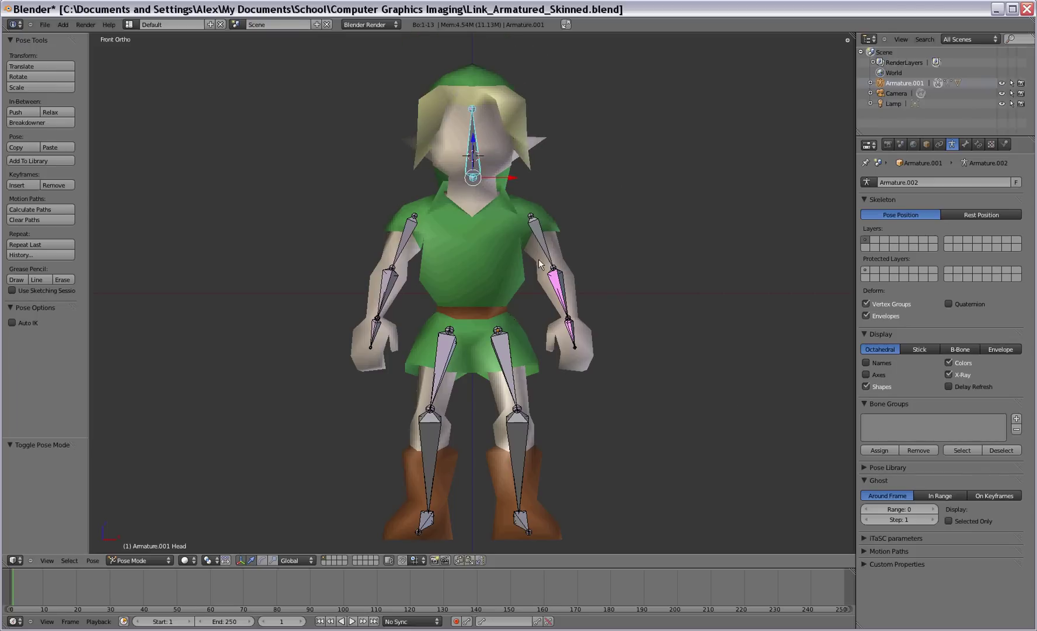
Select UpArm.L, UpLeg.L, UpLeg.R, UpArm.R and Head in turn to identify the topmost bone of each limb chain.
{"action": "right_click", "coordinate": [536, 230]}
{"action": "right_click", "coordinate": [504, 358]}
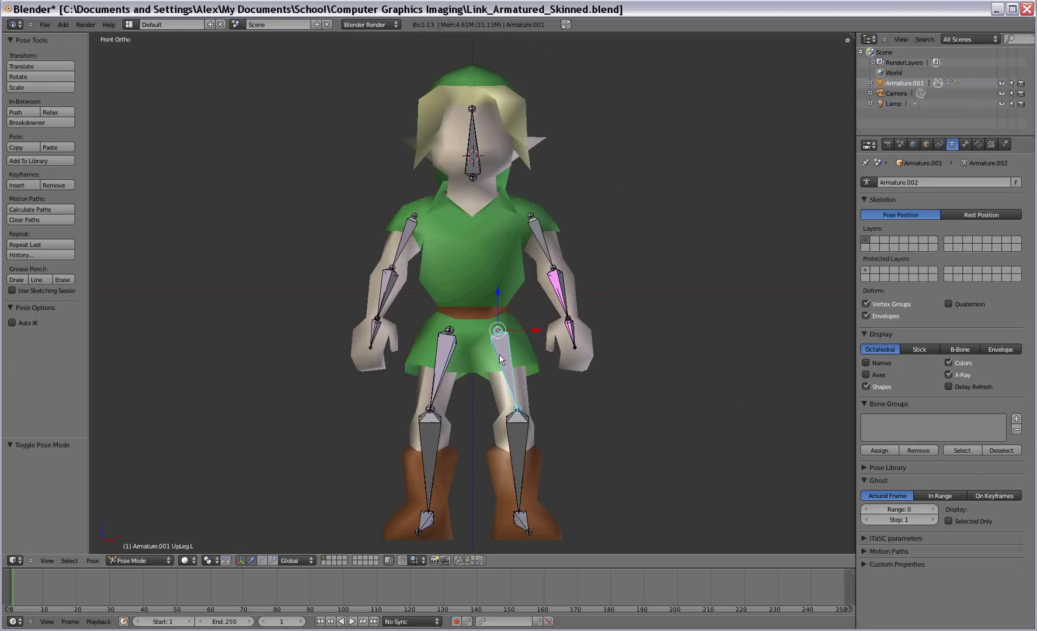
{"action": "right_click", "coordinate": [442, 351]}
{"action": "right_click", "coordinate": [407, 231]}
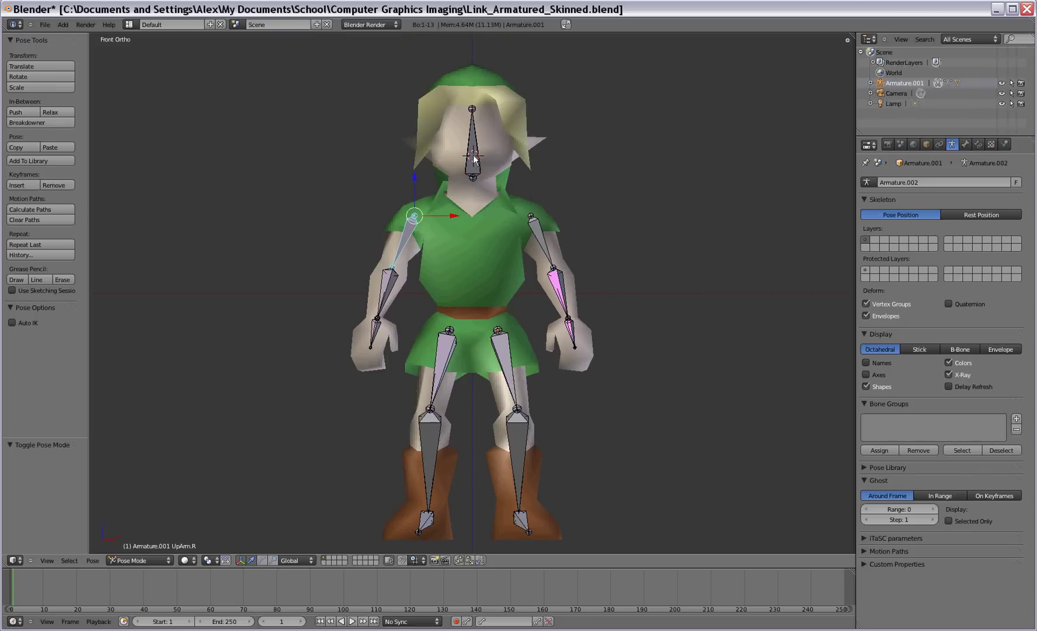
{"action": "right_click", "coordinate": [475, 157]}
Lock the X, Y and Z location of the UpArm.L bone in its transform locks.
{"action": "right_click", "coordinate": [538, 232]}
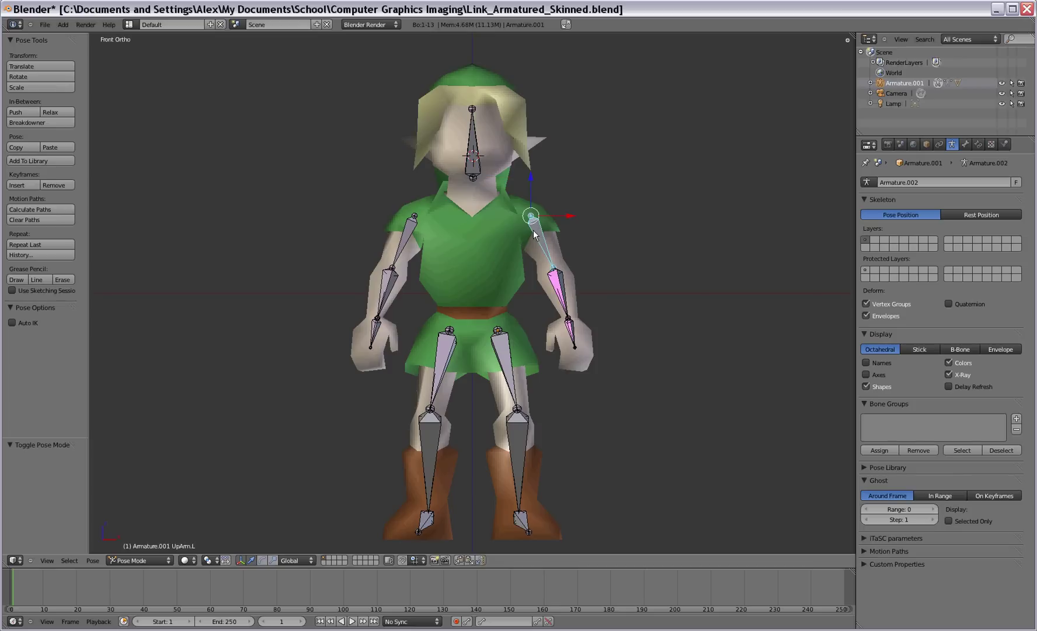
{"action": "left_click", "coordinate": [965, 144]}
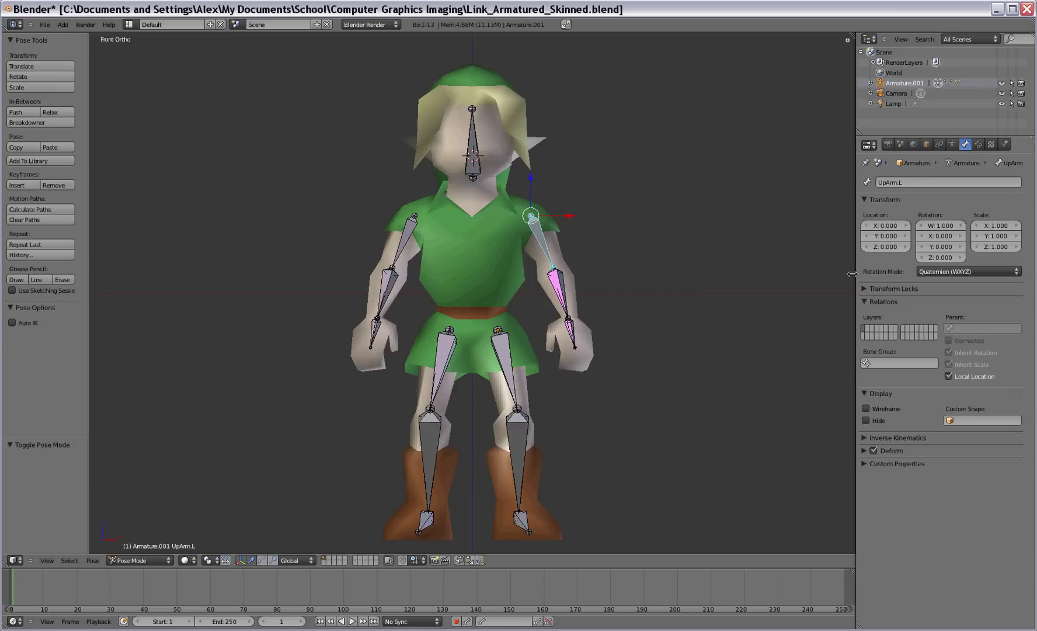
{"action": "left_click", "coordinate": [872, 288]}
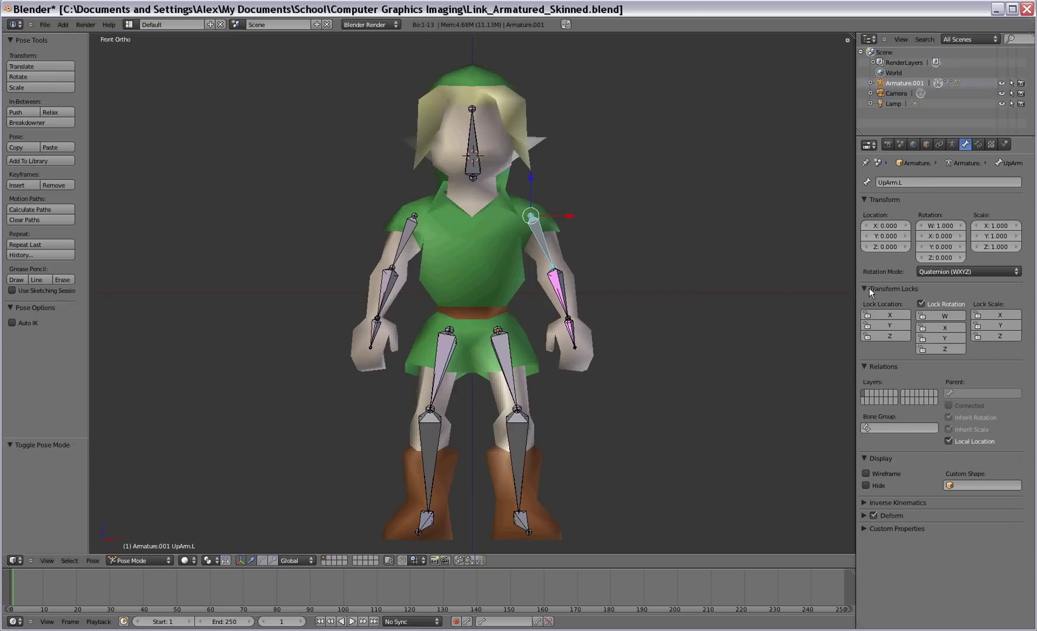
{"action": "left_click", "coordinate": [879, 325]}
{"action": "left_click", "coordinate": [871, 336]}
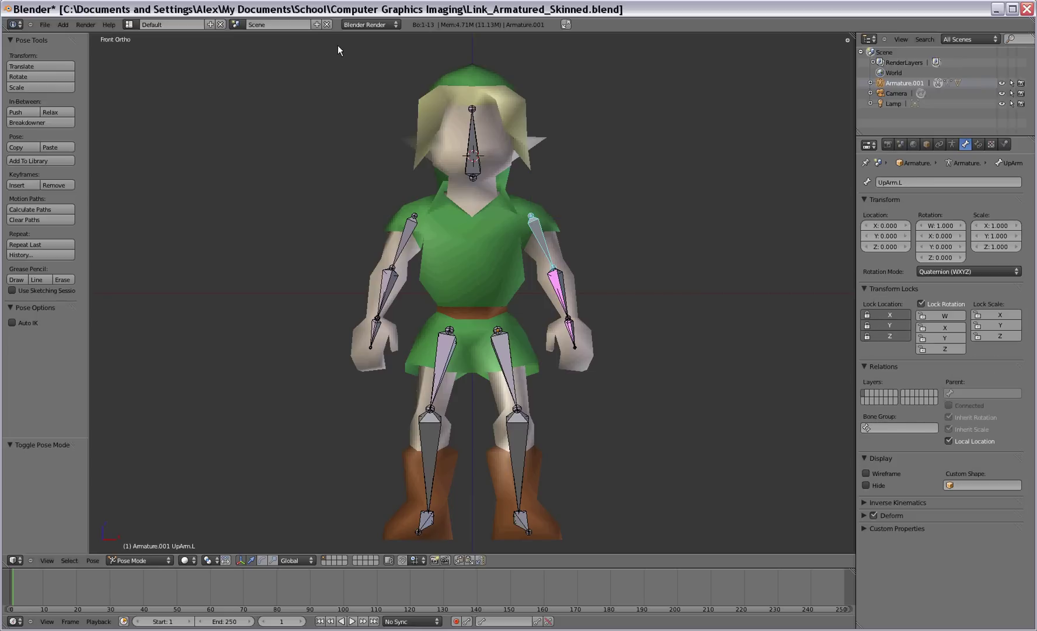
Lock the X, Y and Z location of the Head bone and the UpArm.R bone.
{"action": "right_click", "coordinate": [475, 143]}
{"action": "left_click", "coordinate": [881, 315]}
{"action": "left_click", "coordinate": [878, 337]}
{"action": "right_click", "coordinate": [407, 237]}
{"action": "left_click", "coordinate": [881, 314]}
{"action": "left_click", "coordinate": [880, 325]}
{"action": "left_click", "coordinate": [883, 337]}
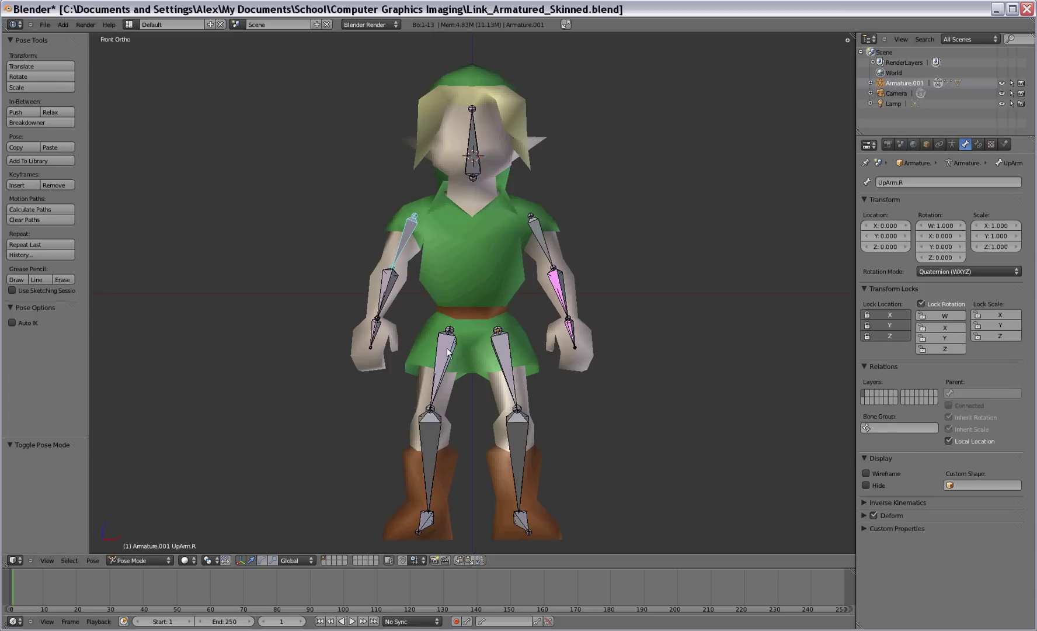
Lock the X, Y and Z location of the upper leg bones UpLeg.R and UpLeg.L.
{"action": "right_click", "coordinate": [447, 350]}
{"action": "left_click", "coordinate": [877, 314]}
{"action": "left_click", "coordinate": [882, 337]}
{"action": "right_click", "coordinate": [495, 346]}
{"action": "left_click", "coordinate": [892, 314]}
{"action": "left_click", "coordinate": [885, 336]}
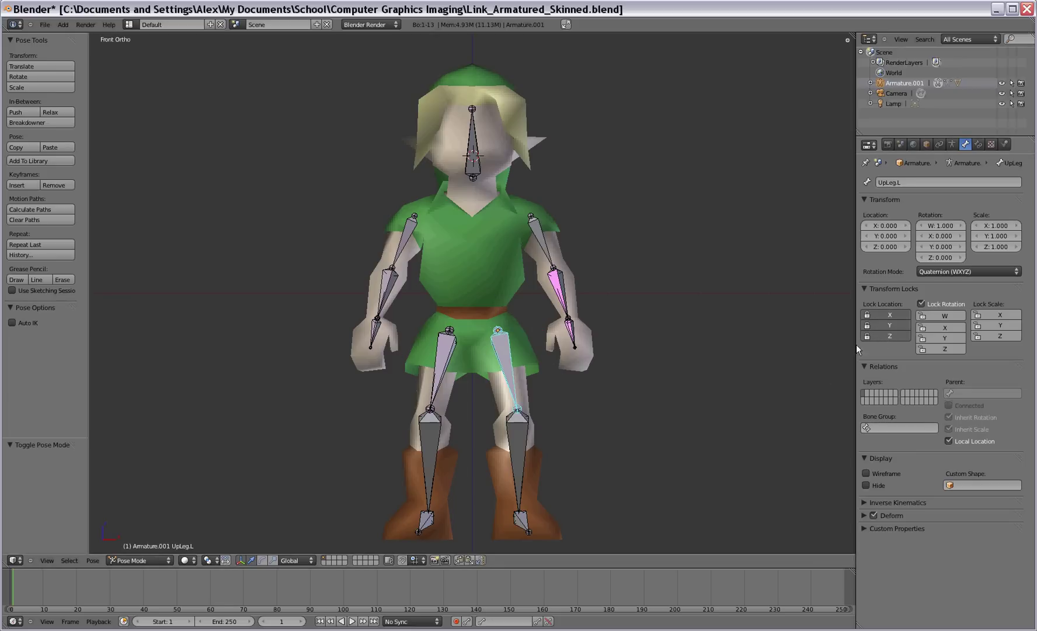
Check the location locks on UpArm.L and Head, and turn on the armature's bone name display.
{"action": "right_click", "coordinate": [542, 235]}
{"action": "right_click", "coordinate": [473, 143]}
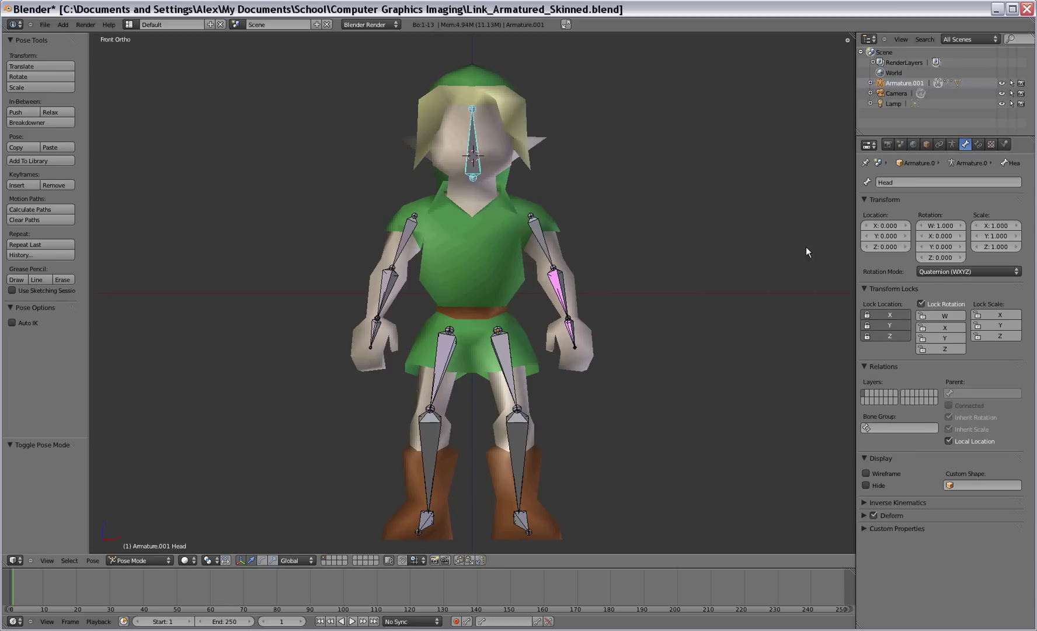
{"action": "left_click", "coordinate": [953, 144]}
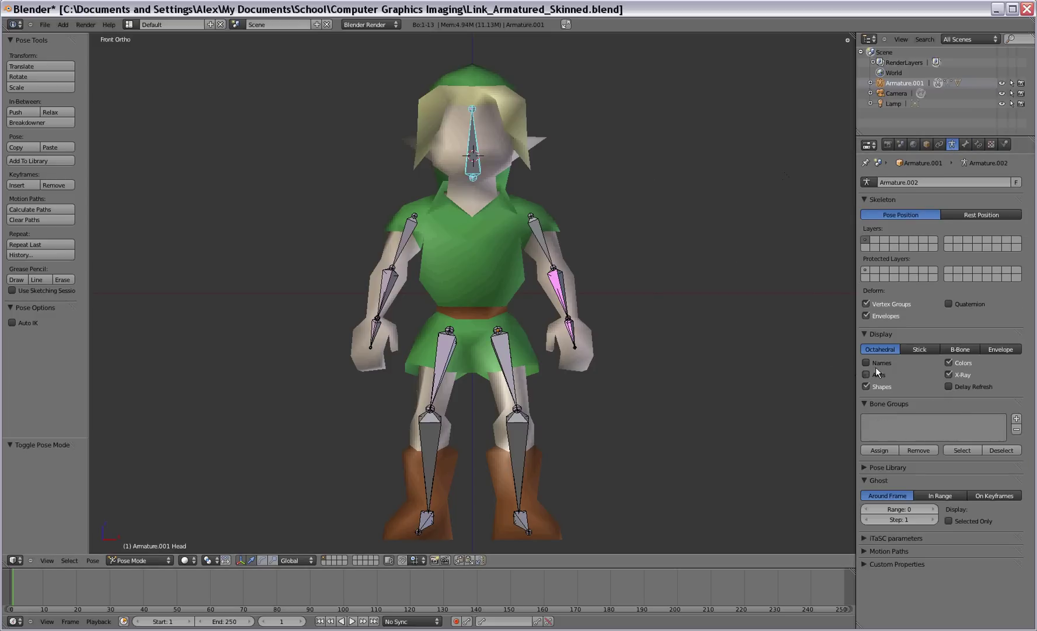
{"action": "left_click", "coordinate": [867, 362]}
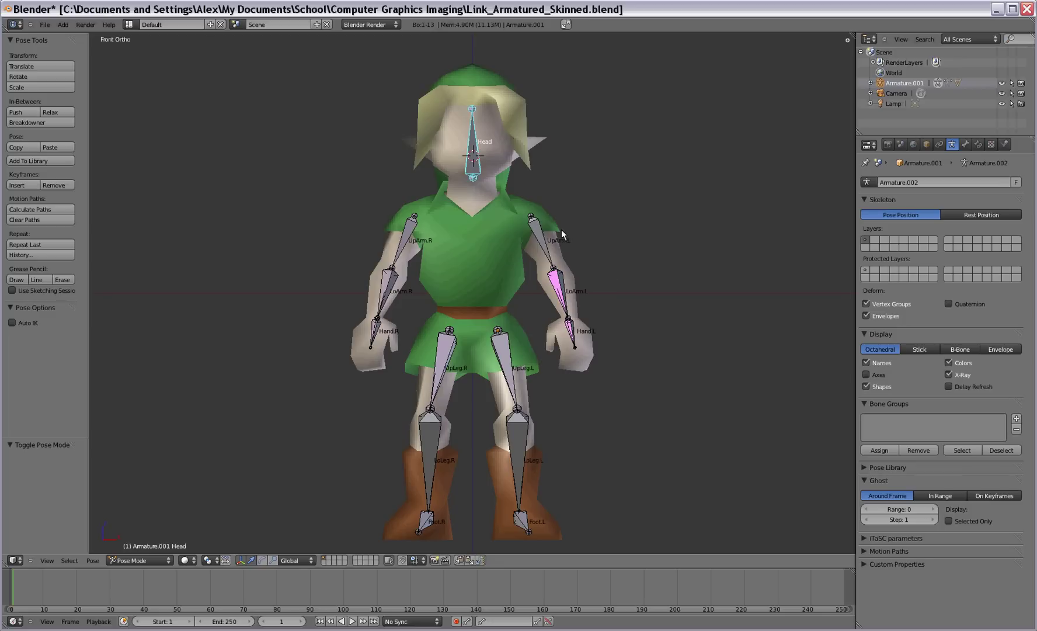
Select UpArm.L, UpArm.R, LoLeg.L, Foot.R, Hand.L and Hand.R in turn to examine the left and right bone naming.
{"action": "right_click", "coordinate": [539, 233]}
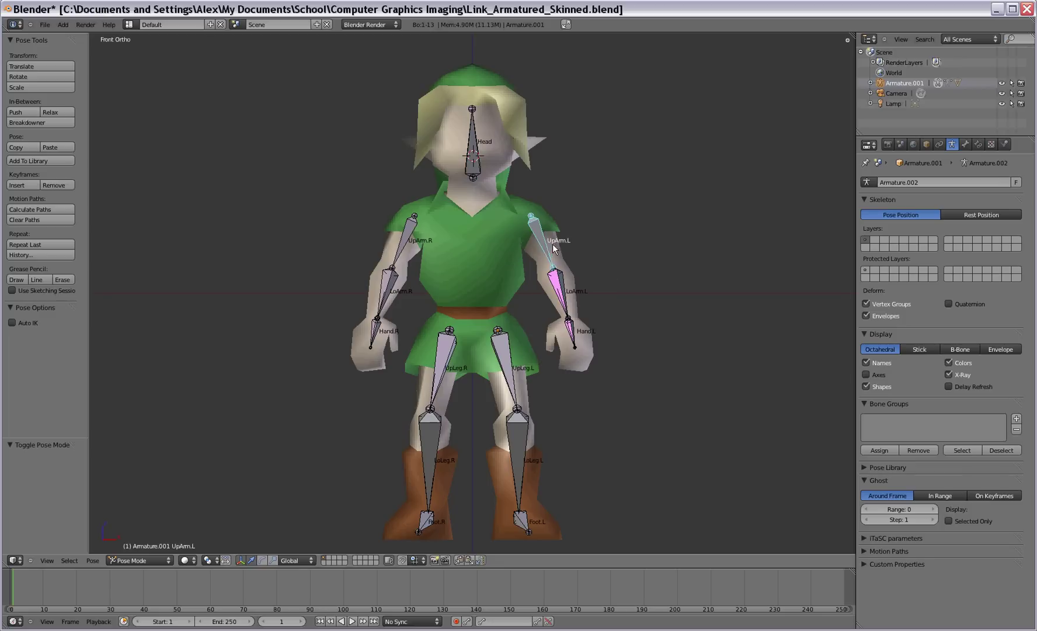
{"action": "right_click", "coordinate": [406, 230]}
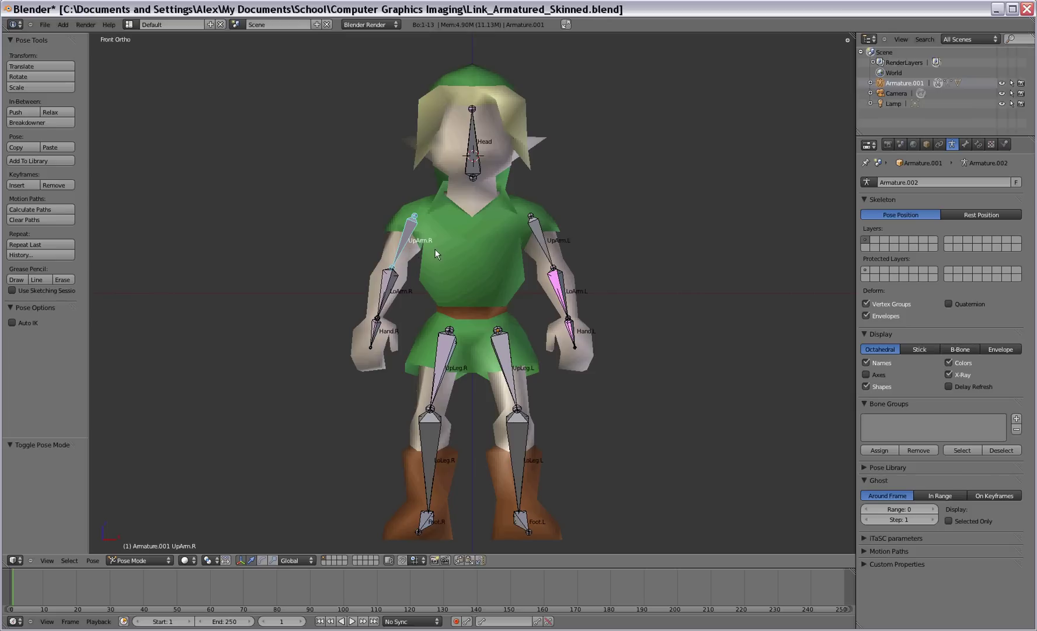
{"action": "right_click", "coordinate": [517, 517]}
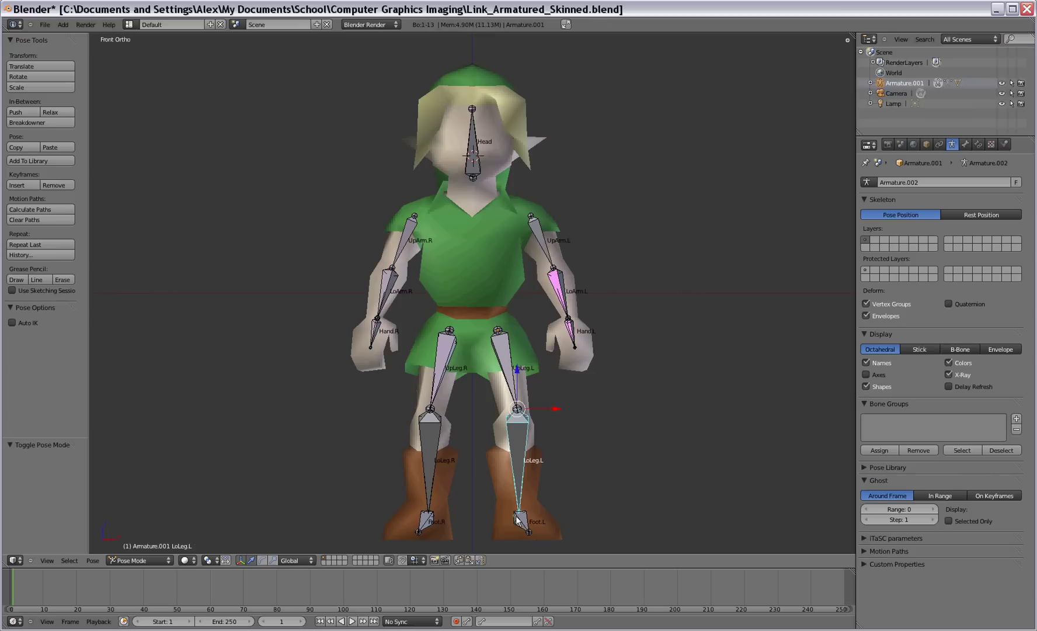
{"action": "right_click", "coordinate": [422, 524]}
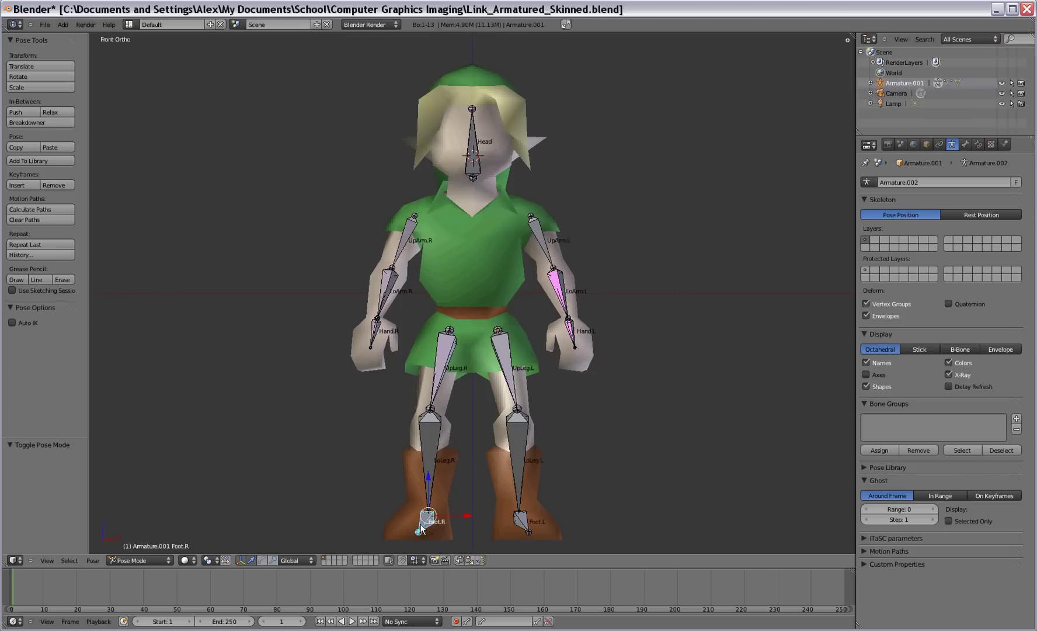
{"action": "right_click", "coordinate": [573, 330]}
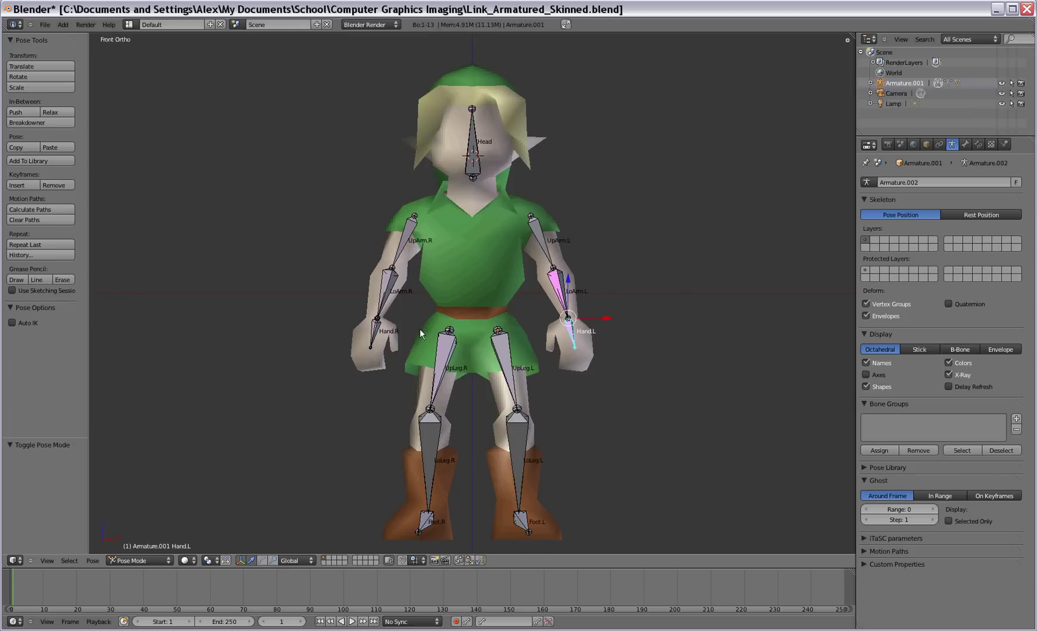
{"action": "right_click", "coordinate": [373, 332]}
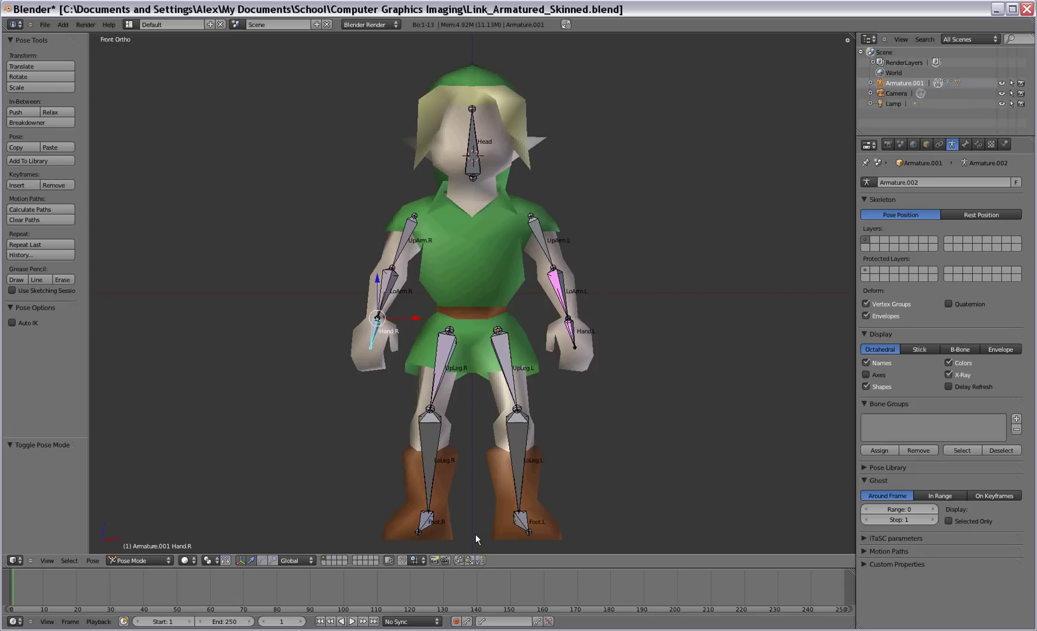
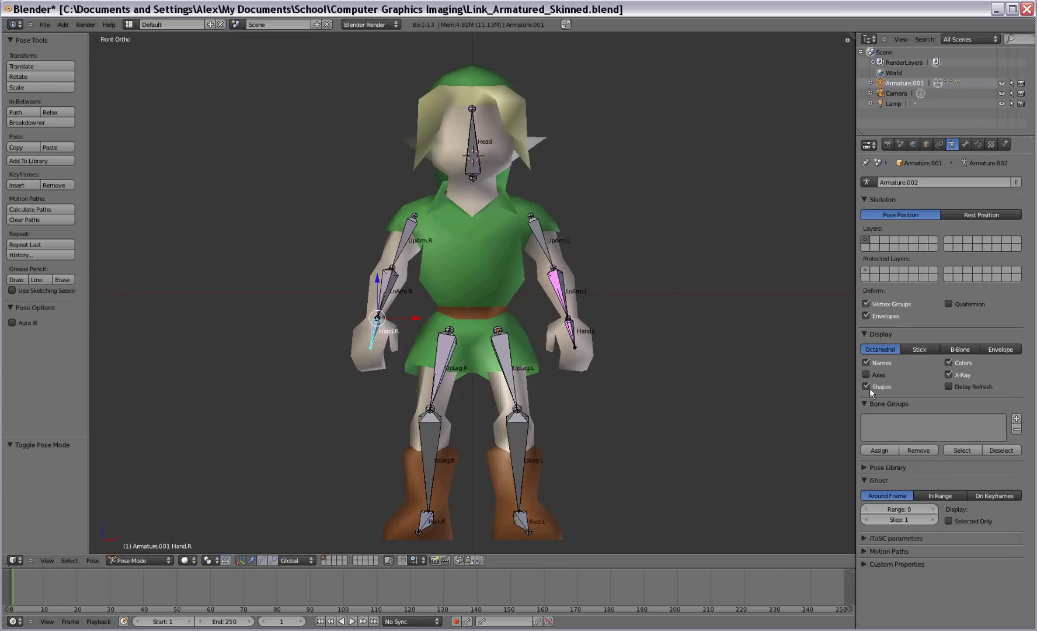
Turn off the armature's bone name display and switch to the right orthographic view at frame 1.
{"action": "left_click", "coordinate": [866, 363]}
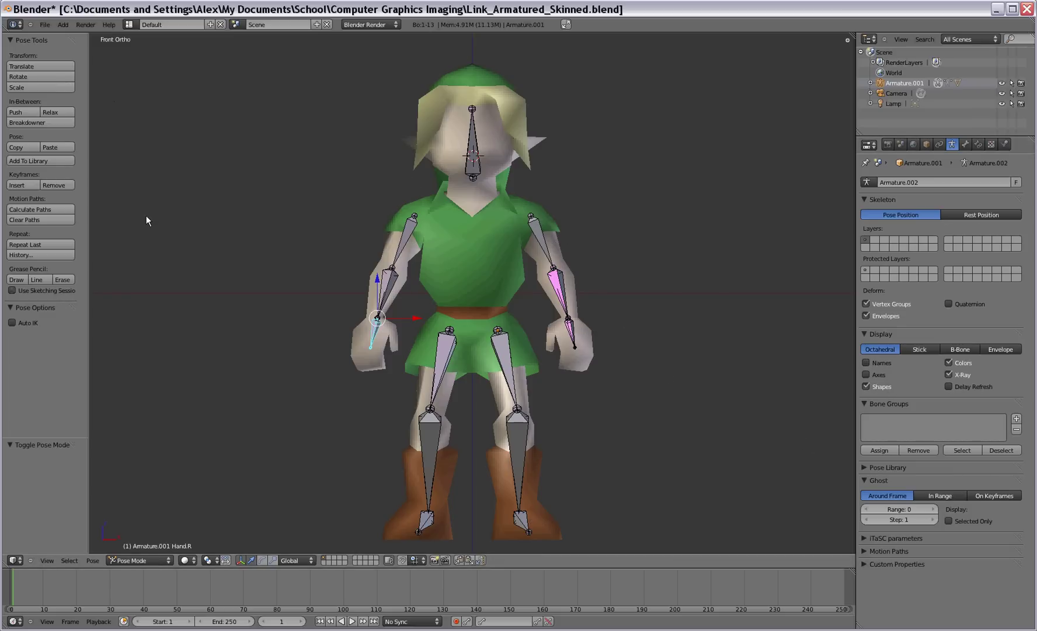
{"action": "key", "text": "KP_3"}
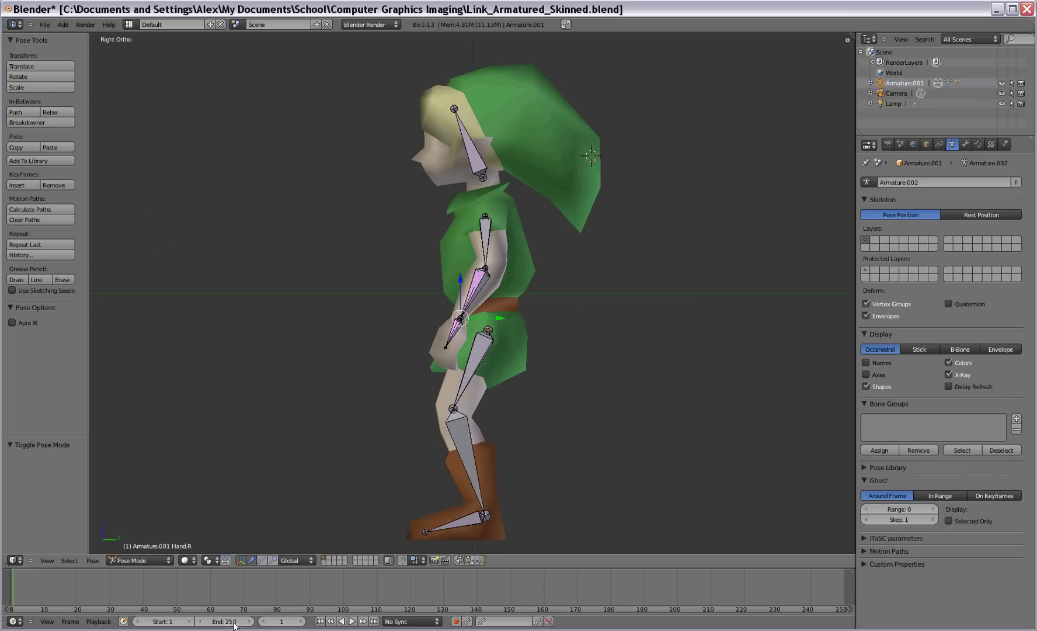
{"action": "left_click", "coordinate": [287, 621]}
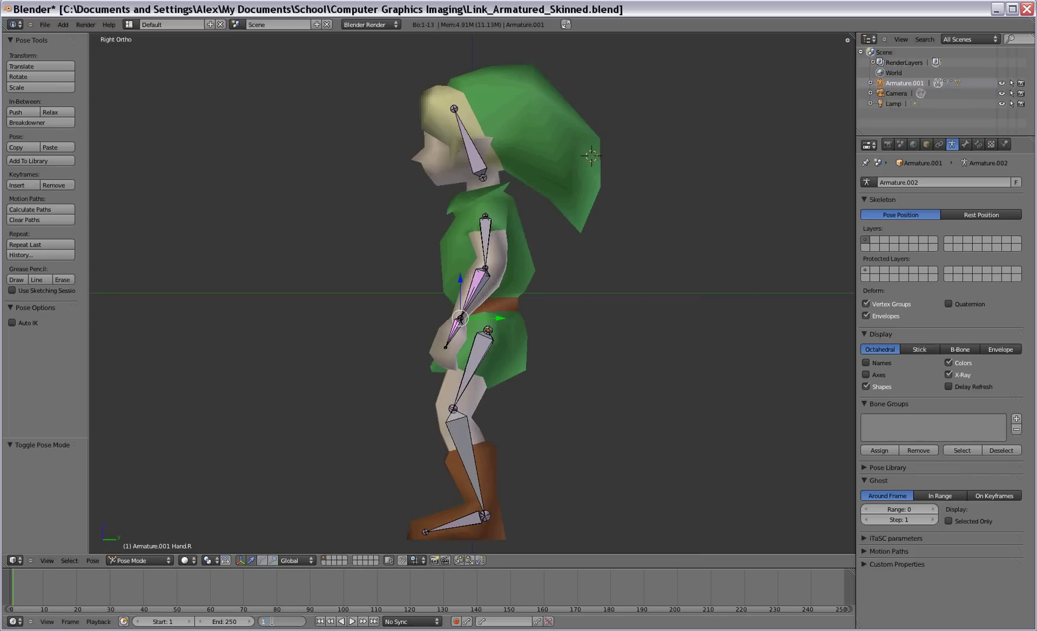
Rotate the upper leg bone UpLeg.L forward about 35 degrees.
{"action": "right_click", "coordinate": [479, 350]}
{"action": "right_click", "coordinate": [483, 361]}
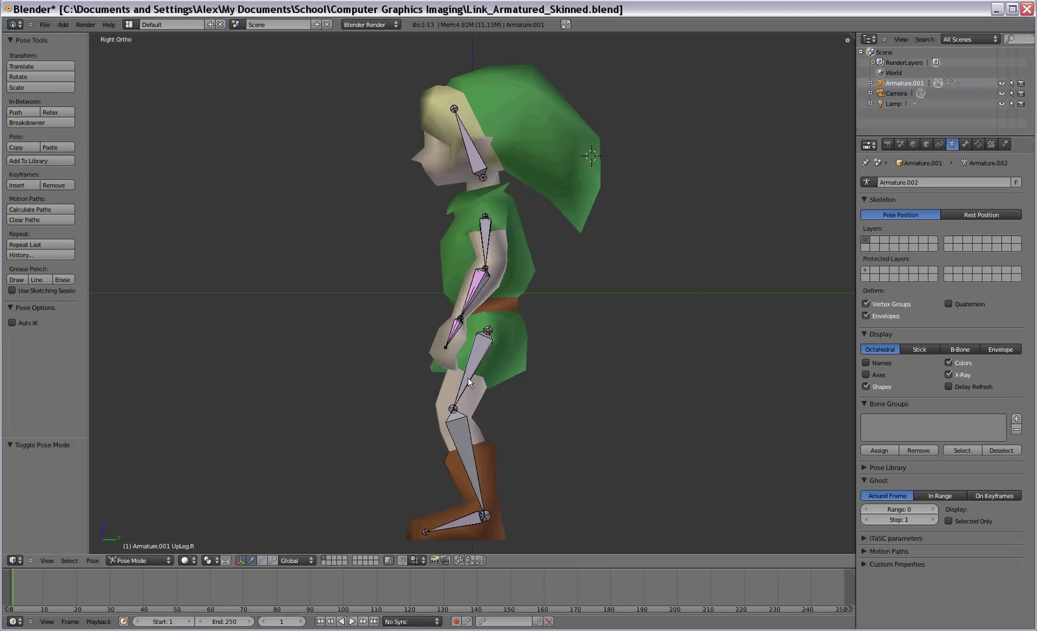
{"action": "key", "text": "r"}
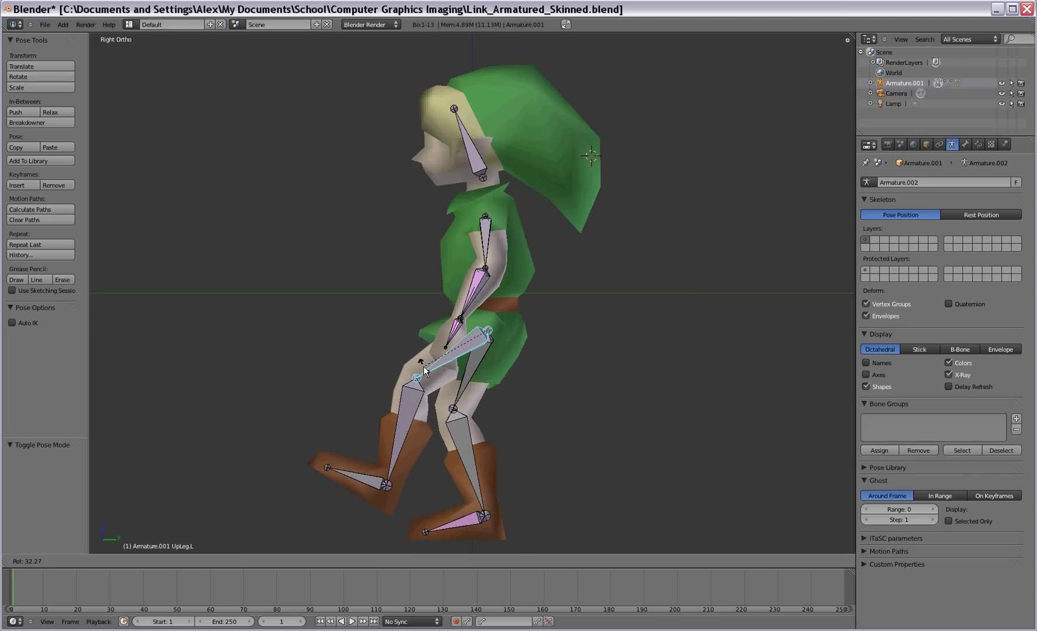
{"action": "key", "text": "g"}
{"action": "left_click", "coordinate": [419, 364]}
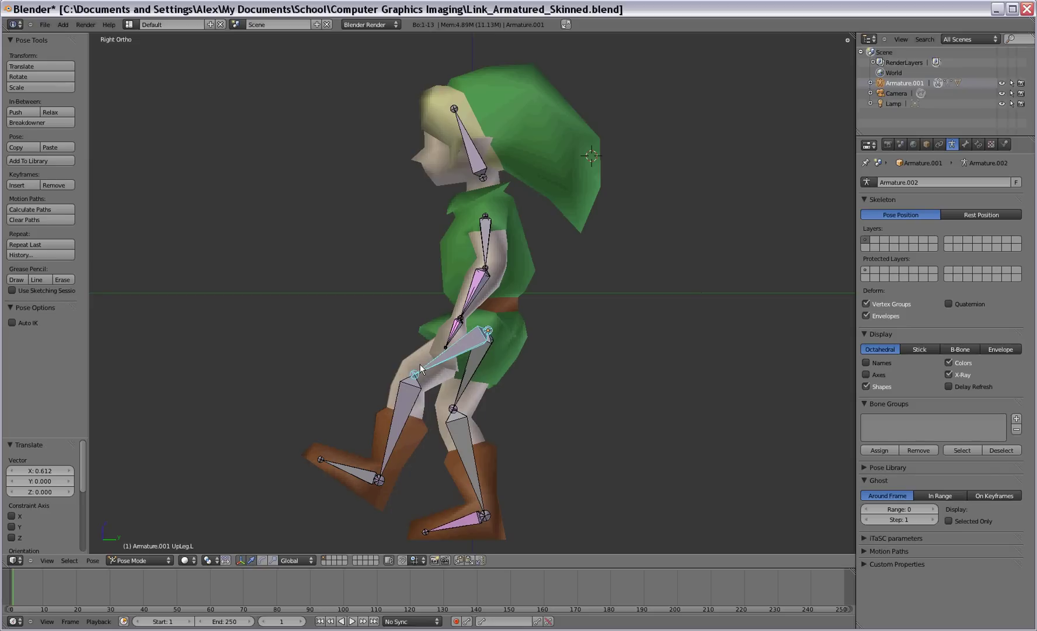
Rotate LoLeg.L backward about 17 degrees and tilt the toe end of Foot.L down about 6 degrees.
{"action": "right_click", "coordinate": [397, 413]}
{"action": "key", "text": "g"}
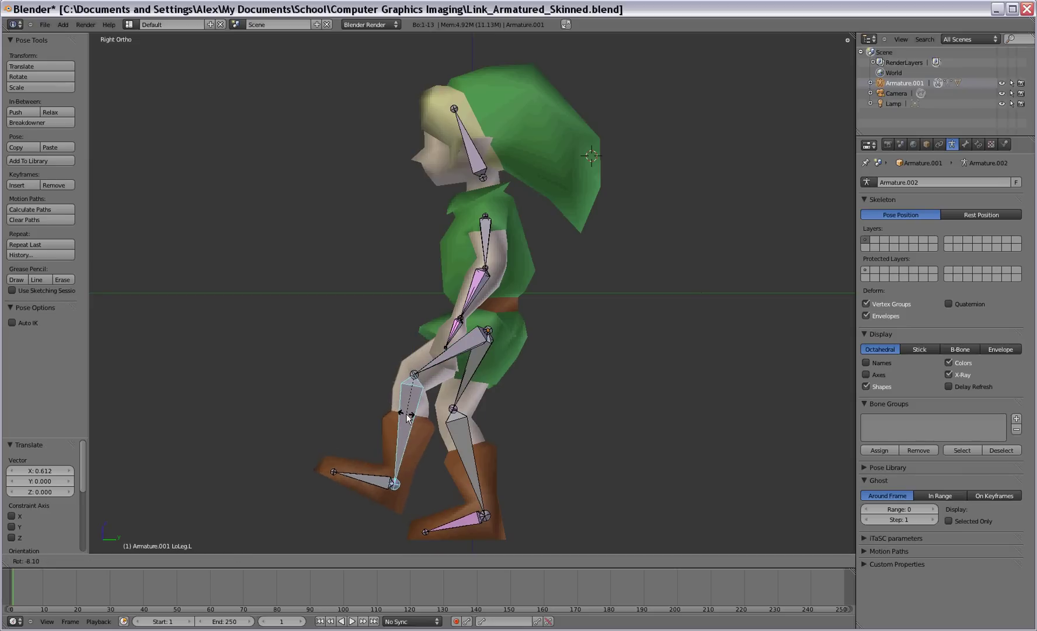
{"action": "left_click", "coordinate": [412, 414]}
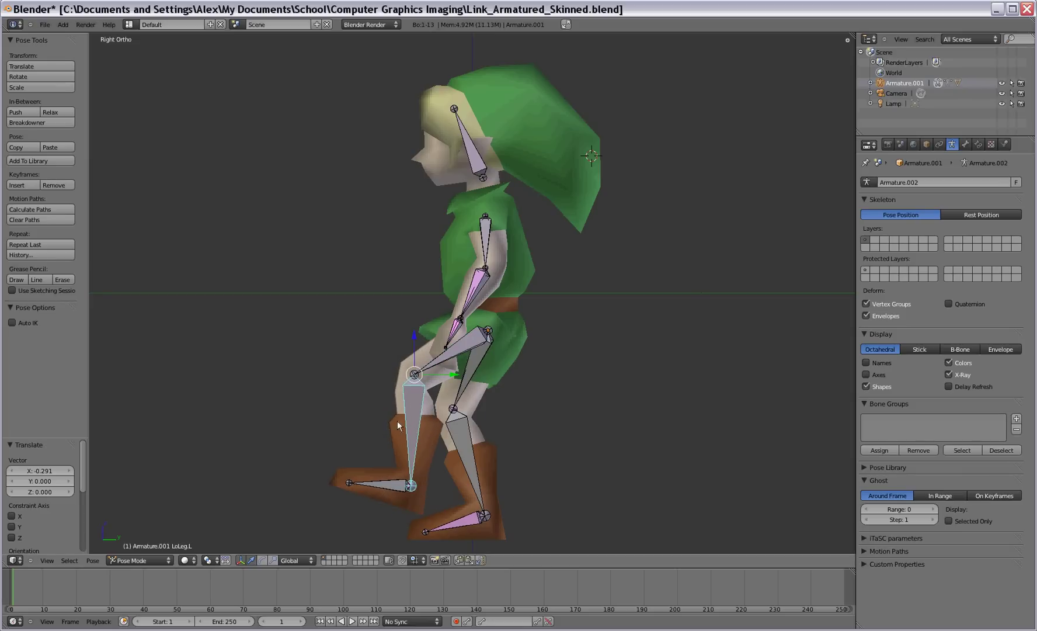
{"action": "right_click", "coordinate": [385, 486]}
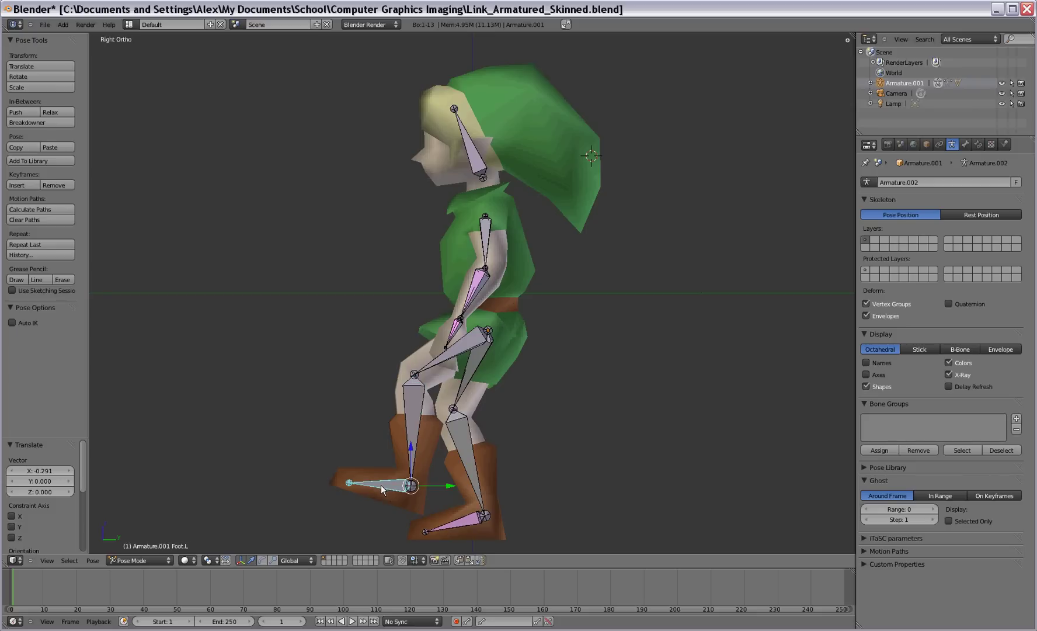
{"action": "key", "text": "g"}
{"action": "left_click", "coordinate": [377, 499]}
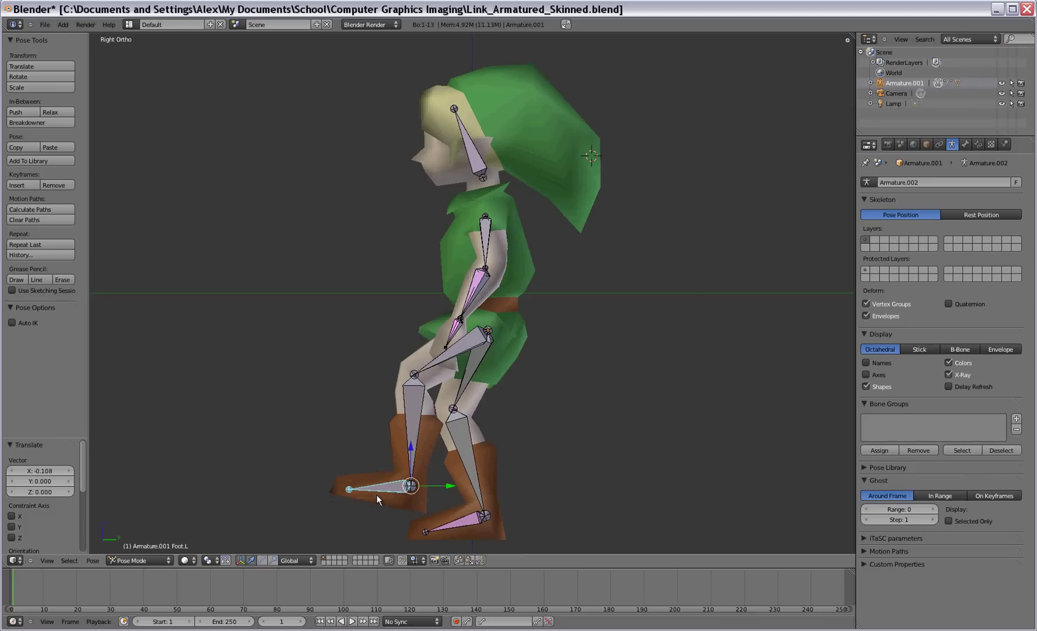
Swing UpArm.L backward about 31 degrees and UpArm.R forward about 25 degrees.
{"action": "right_click", "coordinate": [485, 234]}
{"action": "key", "text": "r"}
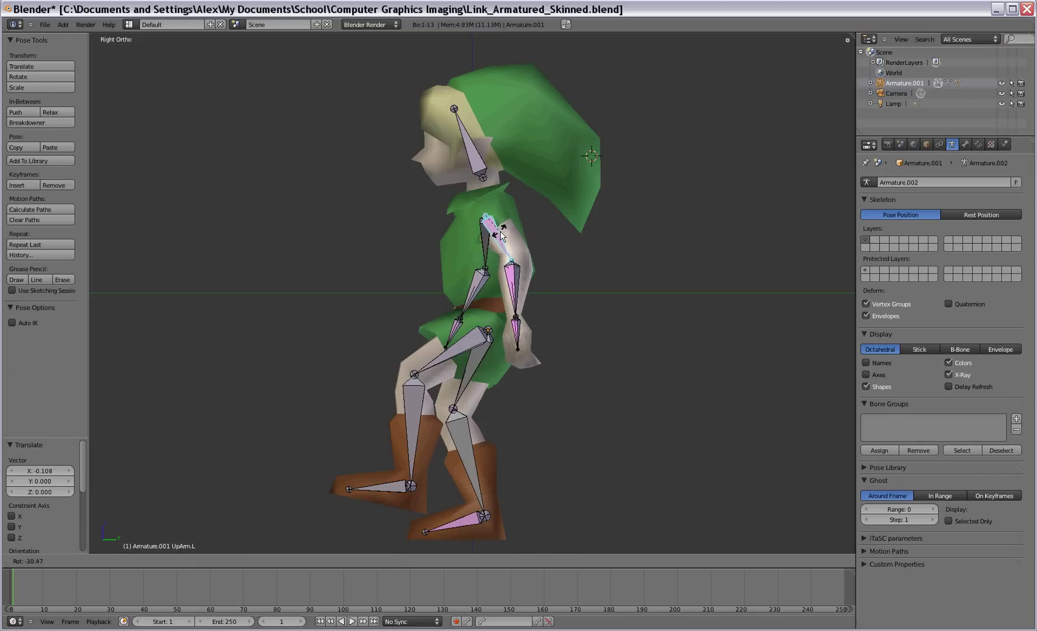
{"action": "left_click", "coordinate": [501, 236]}
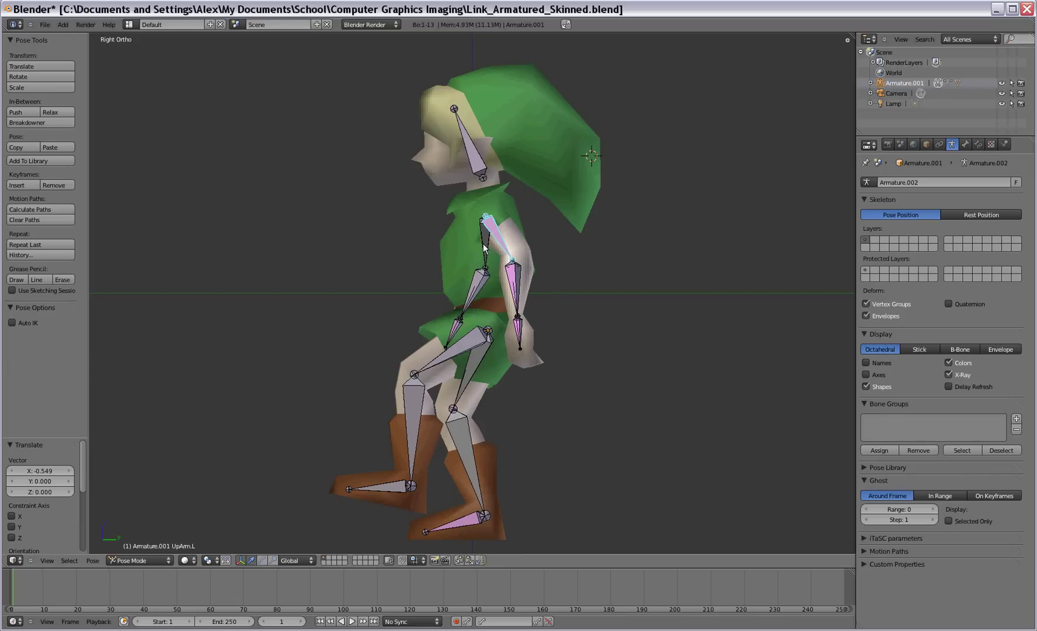
{"action": "right_click", "coordinate": [485, 257]}
{"action": "key", "text": "r"}
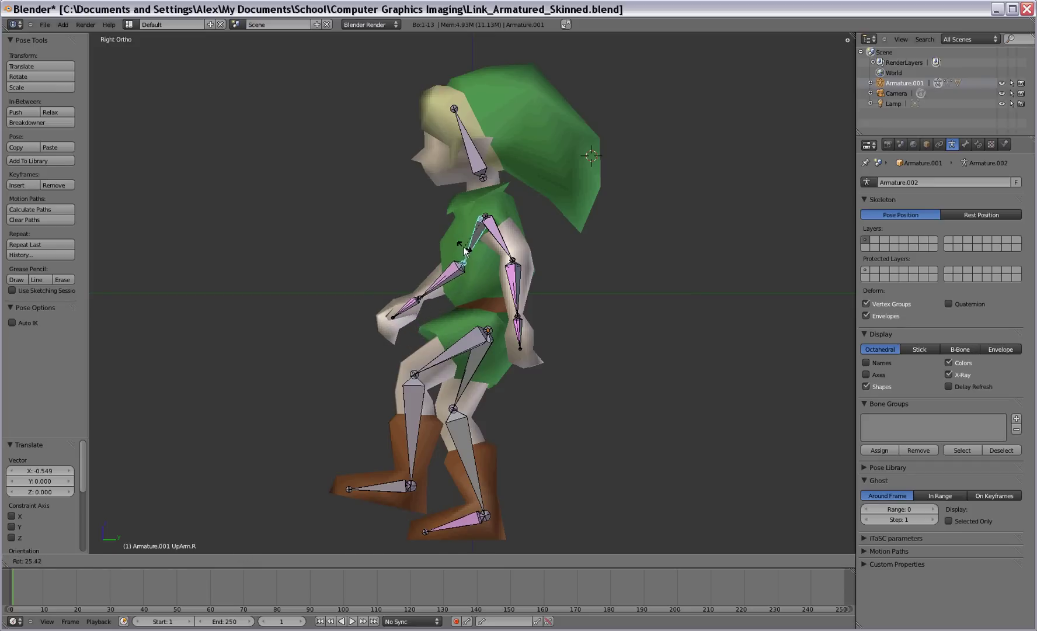
{"action": "left_click", "coordinate": [464, 248]}
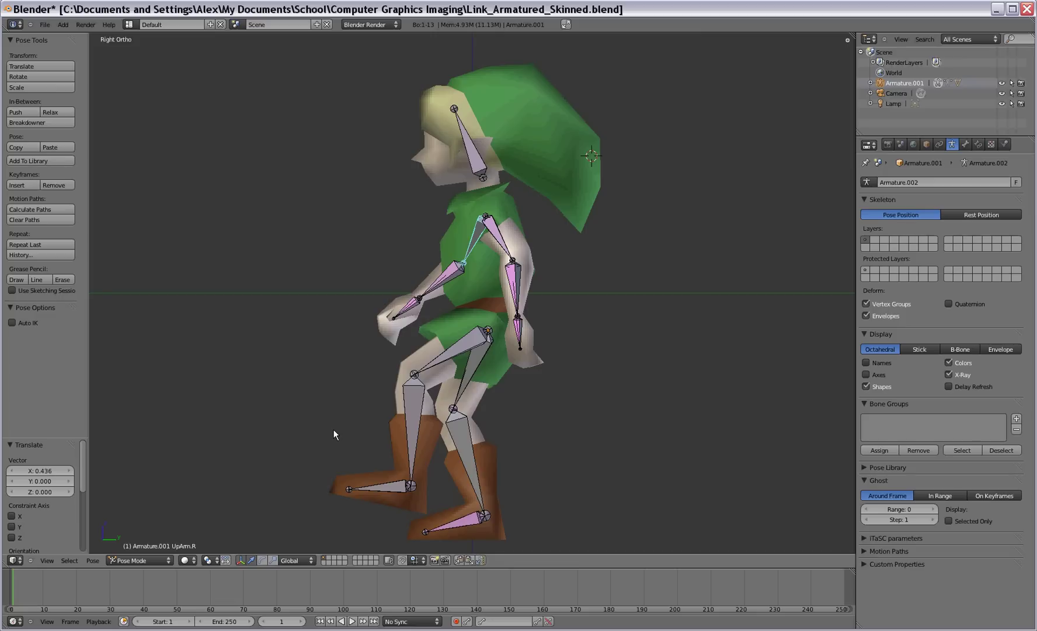
Select all bones of the armature and insert a LocRot keyframe at frame 1.
{"action": "key", "text": "a"}
{"action": "key", "text": "a"}
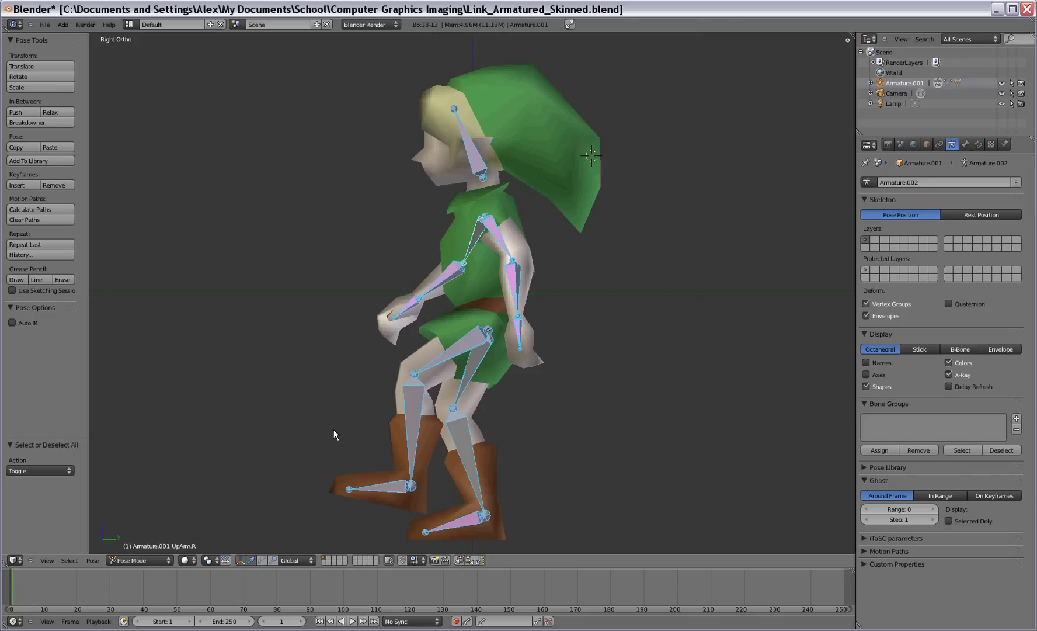
{"action": "key", "text": "i"}
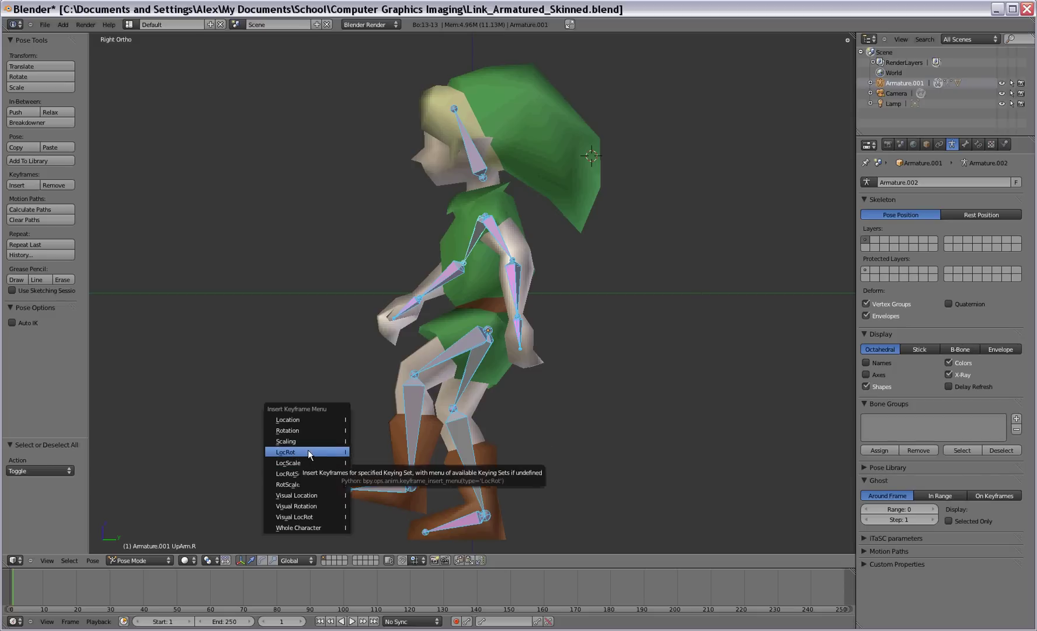
{"action": "left_click", "coordinate": [296, 453]}
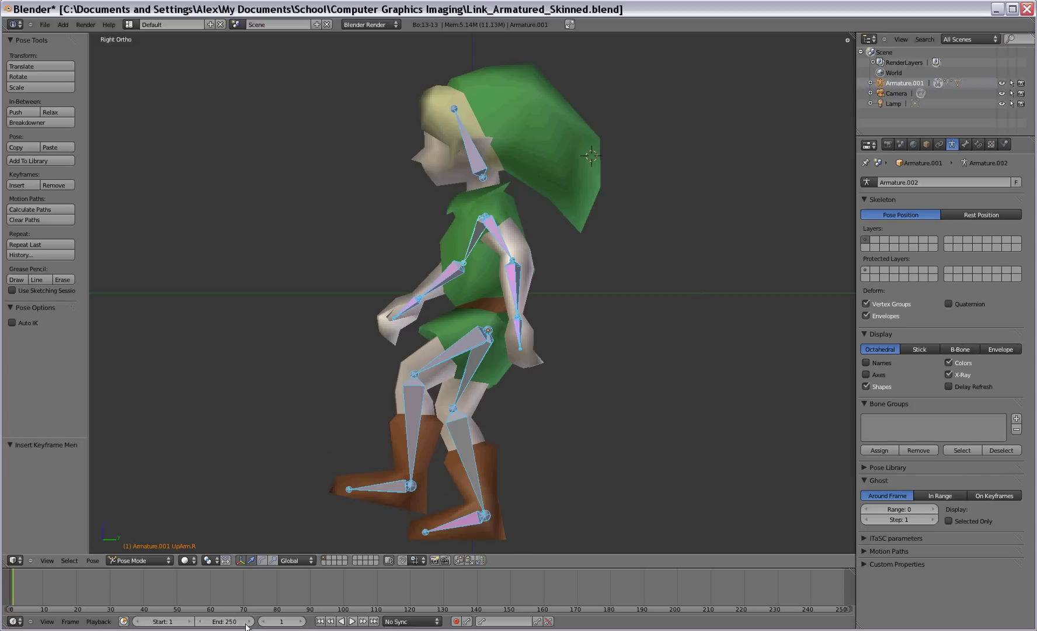
Go to frame 11 and rotate UpLeg.L about 10 degrees further forward.
{"action": "left_click", "coordinate": [282, 621]}
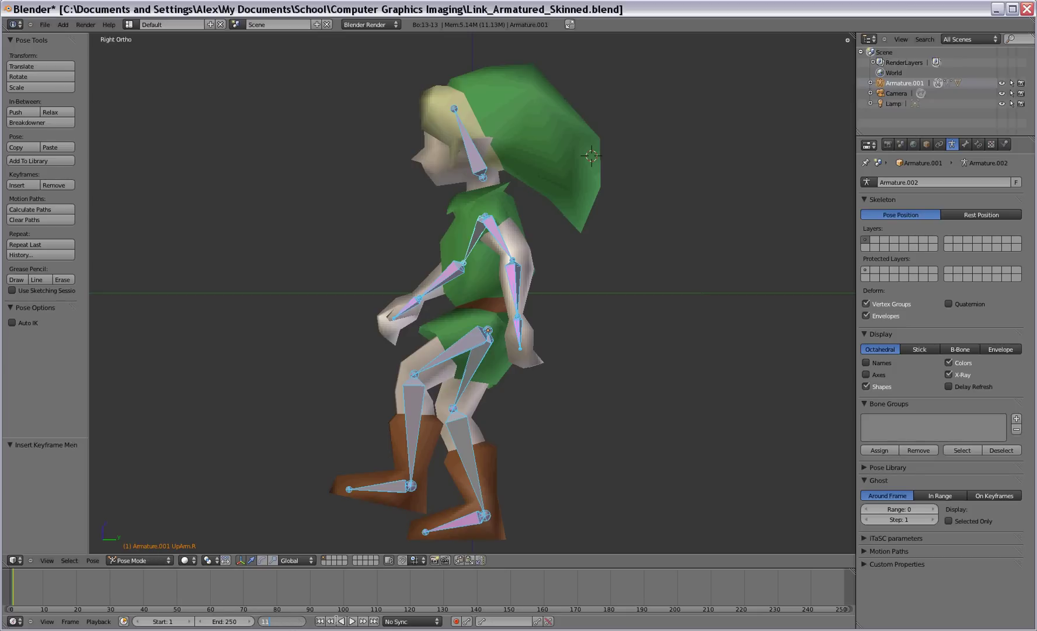
{"action": "type", "text": "11"}
{"action": "key", "text": "Return"}
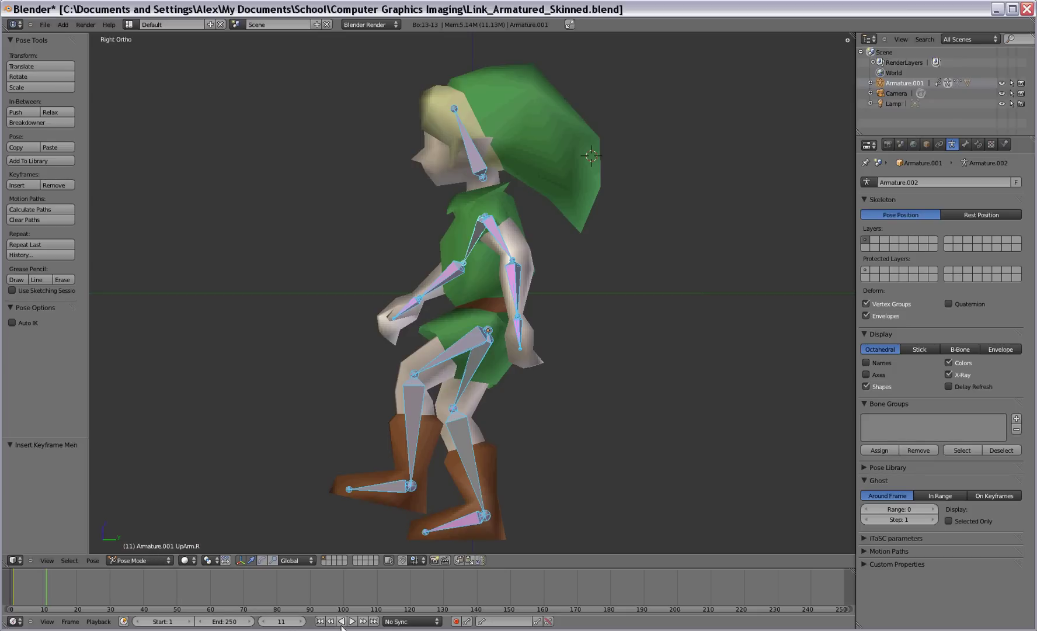
{"action": "right_click", "coordinate": [459, 348]}
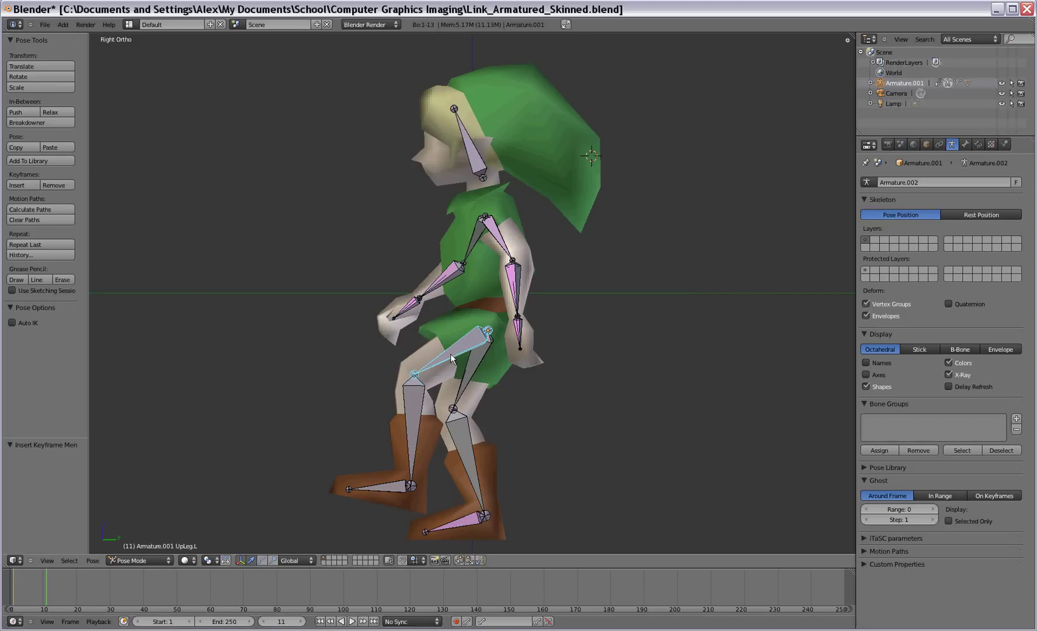
{"action": "key", "text": "r"}
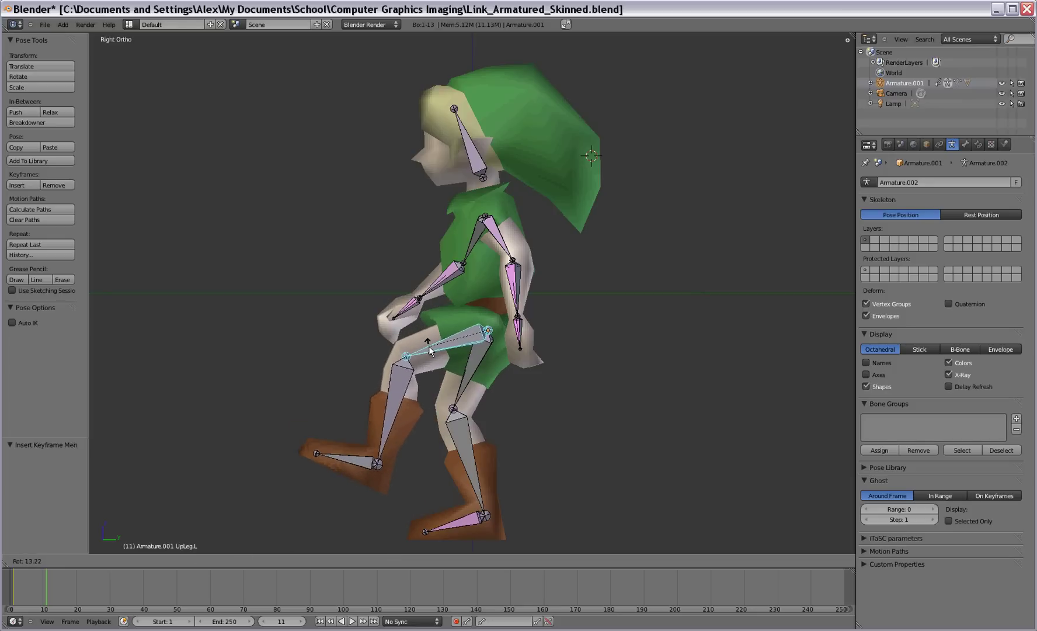
{"action": "left_click", "coordinate": [400, 413]}
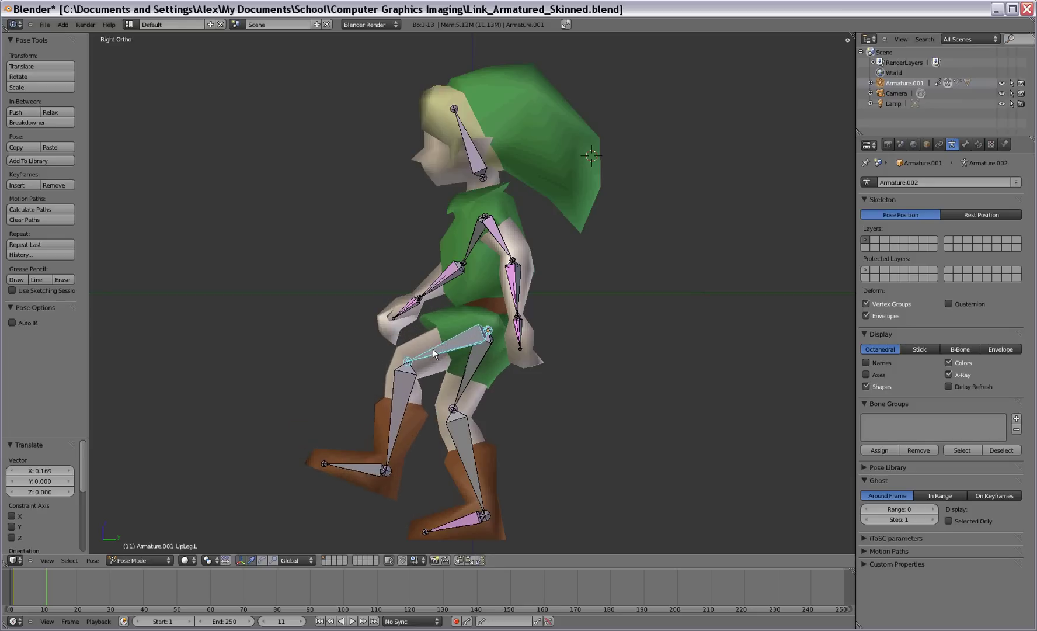
Rotate LoLeg.L forward about 31 degrees and tilt the toe end of Foot.L down about 16 degrees.
{"action": "right_click", "coordinate": [394, 420]}
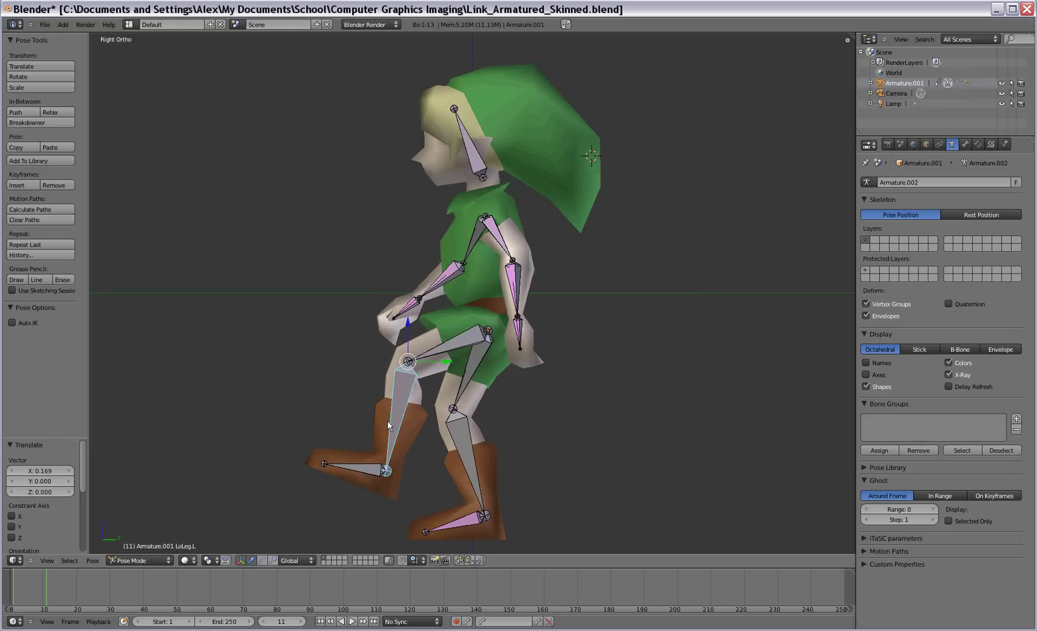
{"action": "key", "text": "r"}
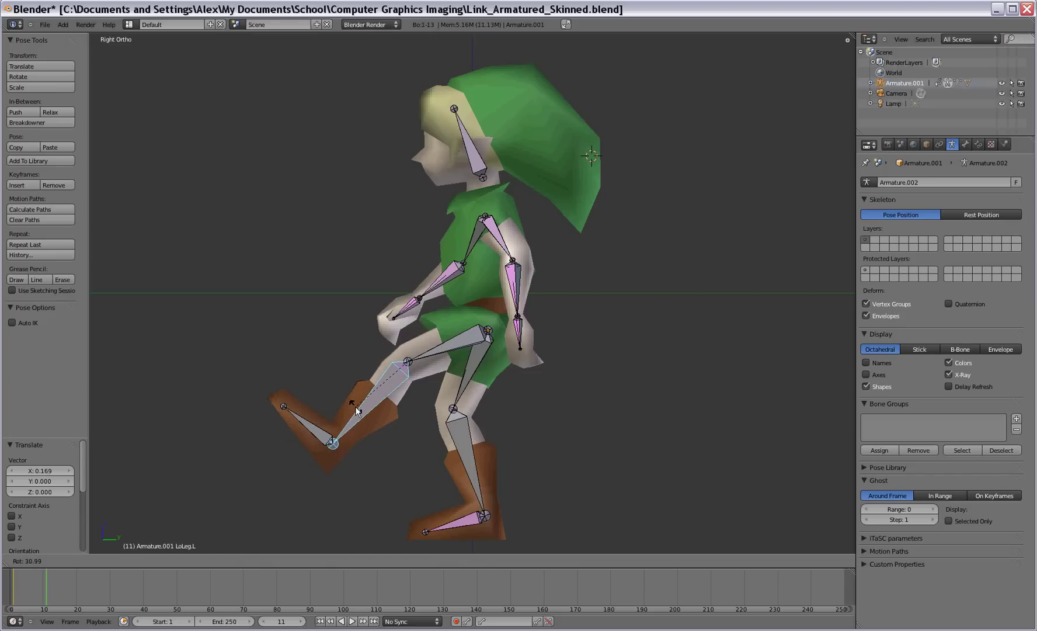
{"action": "left_click", "coordinate": [350, 413]}
{"action": "right_click", "coordinate": [309, 429]}
{"action": "key", "text": "r"}
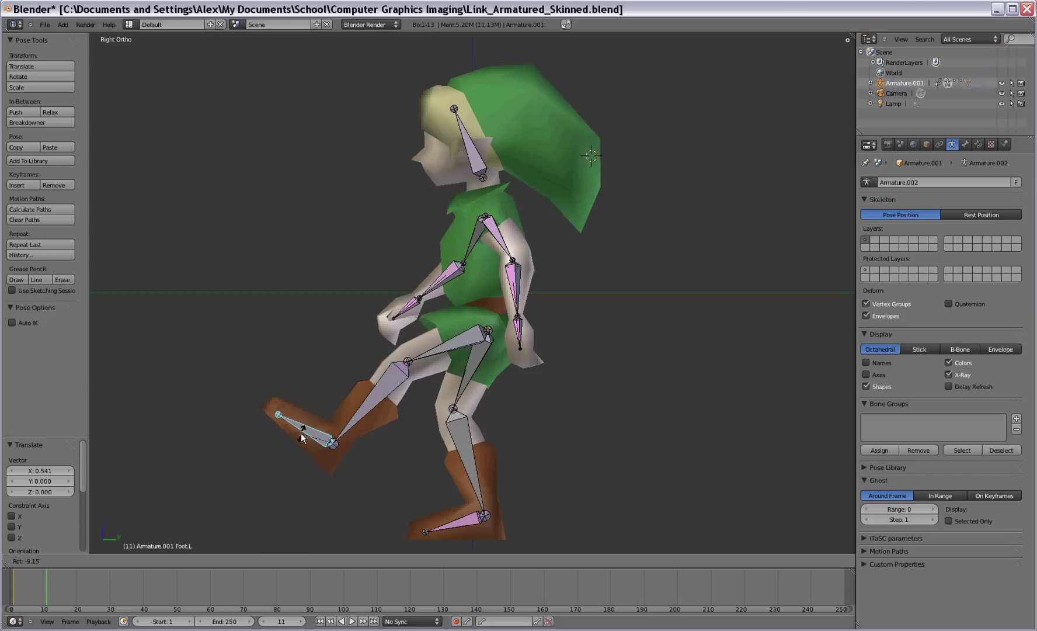
{"action": "left_click", "coordinate": [298, 438]}
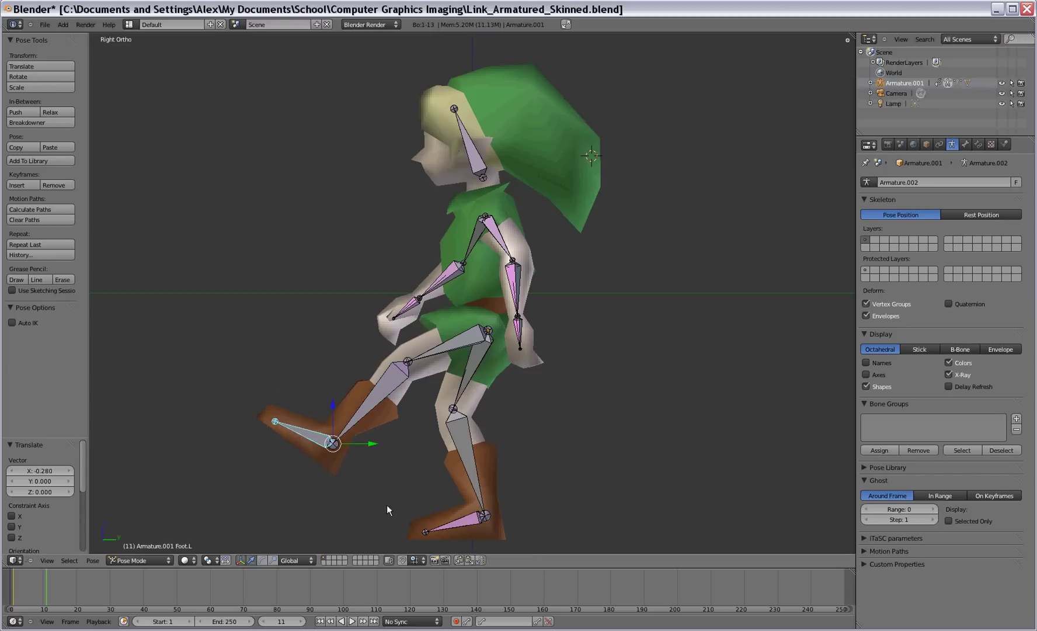
Swing UpLeg.R backward about 54 degrees and bend LoLeg.R up behind it by about 14 degrees.
{"action": "right_click", "coordinate": [466, 374]}
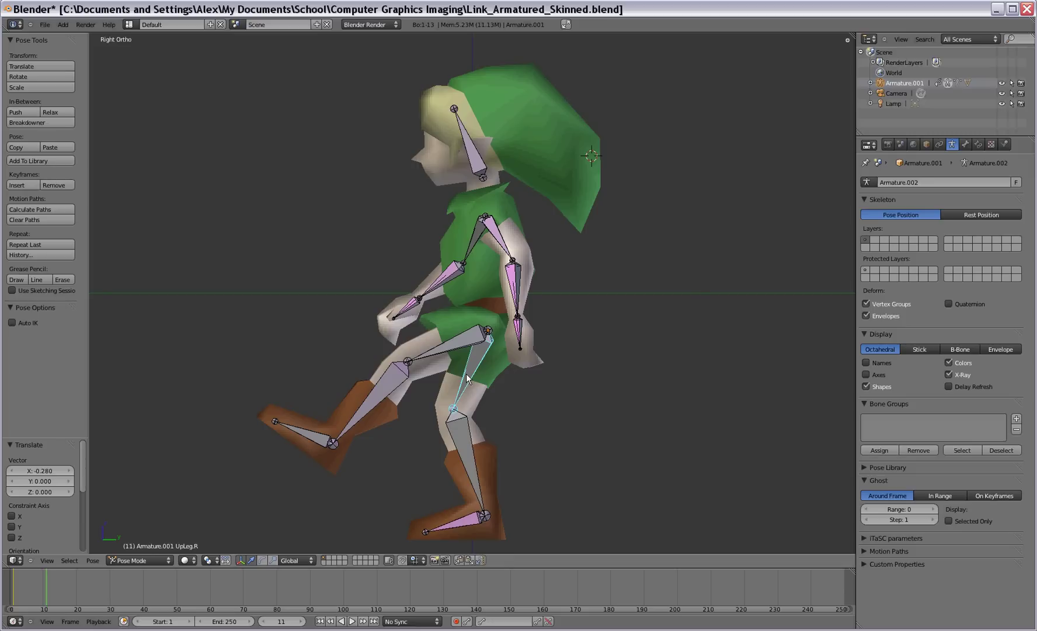
{"action": "key", "text": "r"}
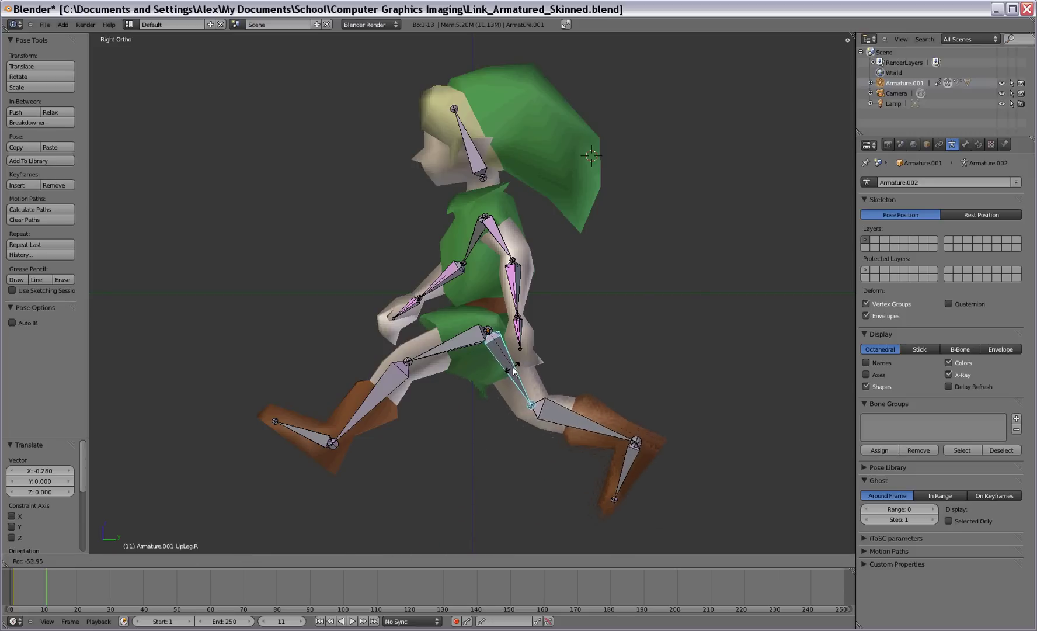
{"action": "left_click", "coordinate": [514, 371]}
{"action": "right_click", "coordinate": [566, 420]}
{"action": "key", "text": "r"}
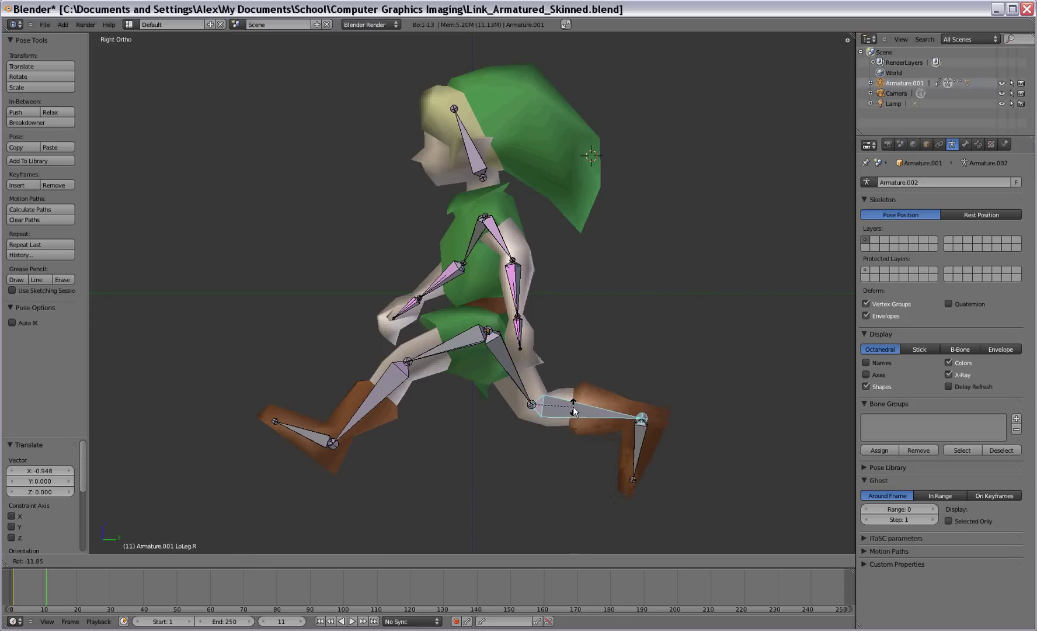
{"action": "left_click", "coordinate": [573, 404]}
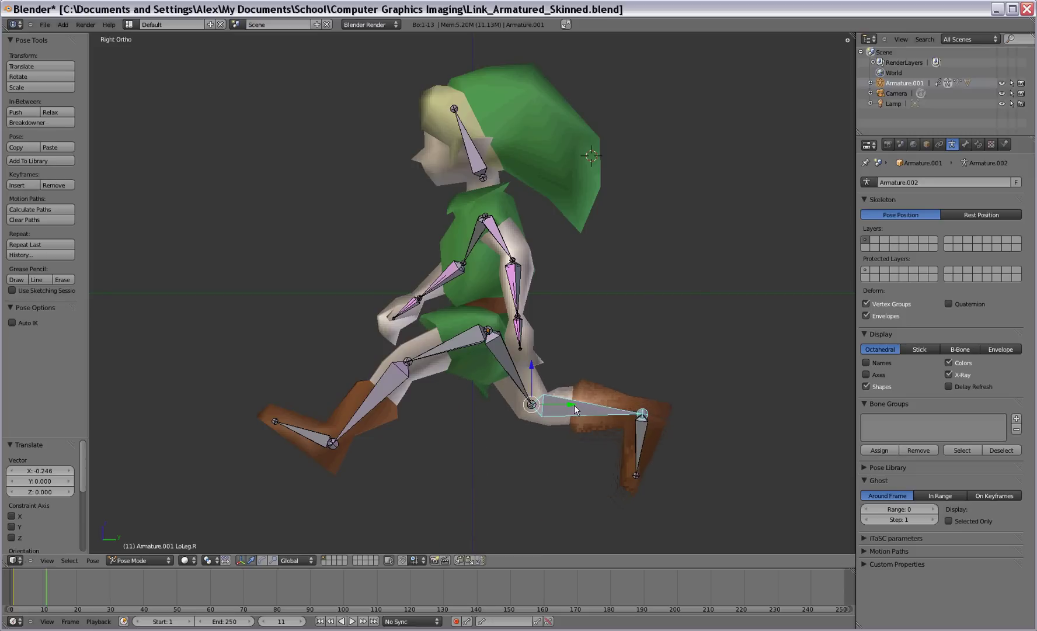
Rotate Foot.R about 13 degrees so that its toe end points further forward.
{"action": "right_click", "coordinate": [638, 435]}
{"action": "key", "text": "r"}
{"action": "left_click", "coordinate": [625, 435]}
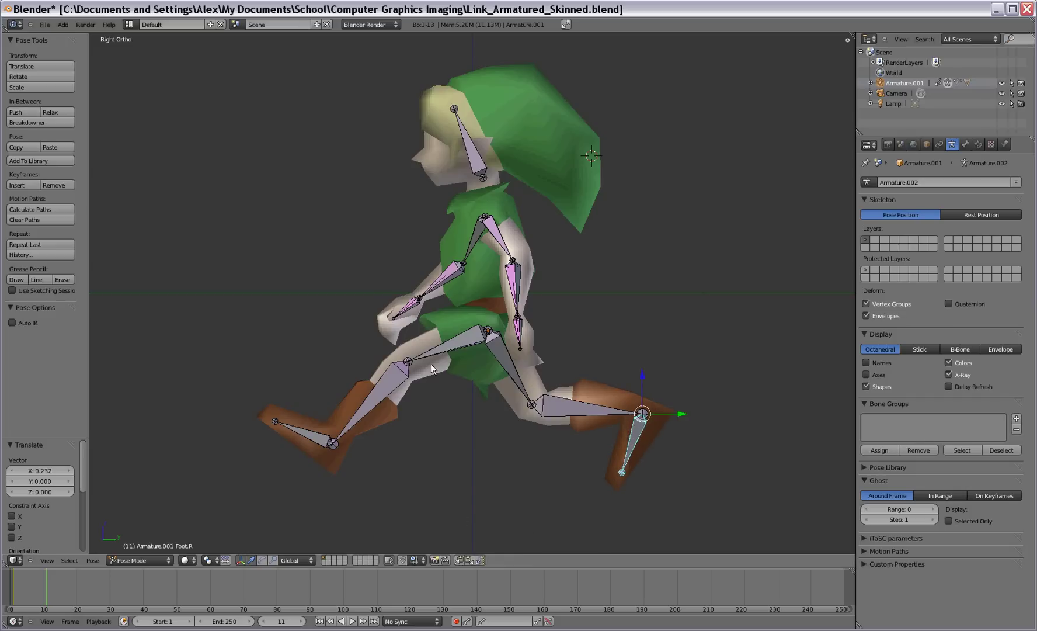
At frame 11, rotate UpArm.L backward about 22 degrees and bend LoArm.L forward about 10 degrees.
{"action": "right_click", "coordinate": [495, 240]}
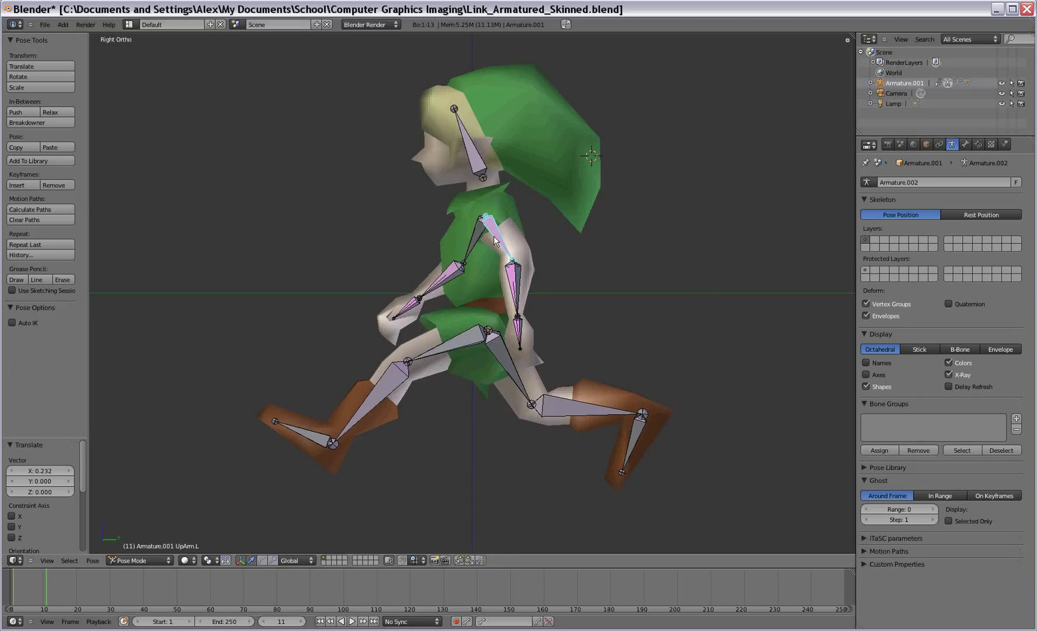
{"action": "key", "text": "r"}
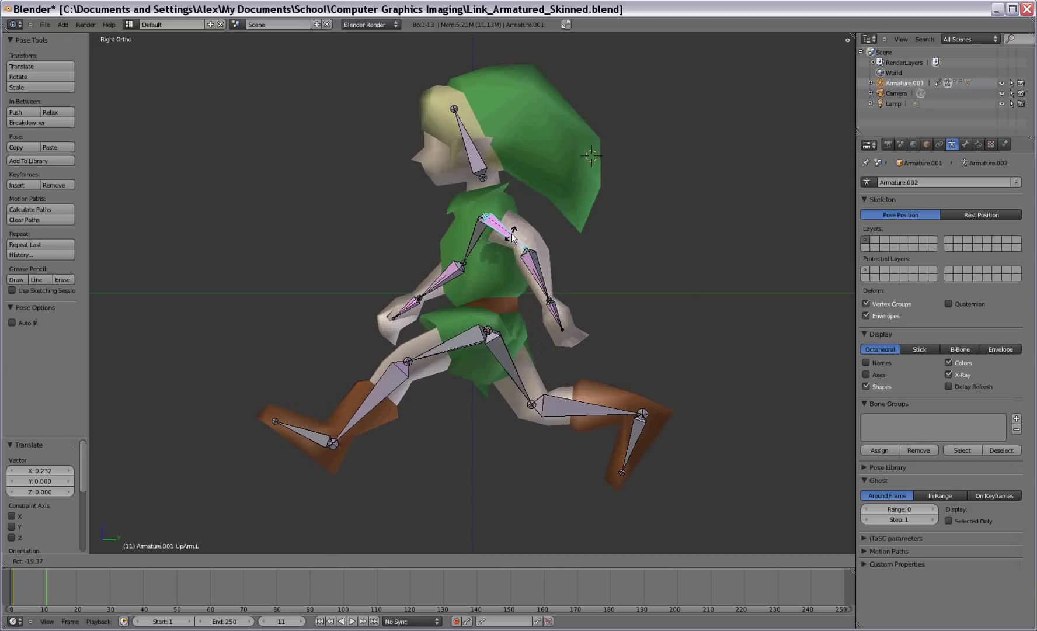
{"action": "left_click", "coordinate": [512, 235]}
{"action": "right_click", "coordinate": [523, 261]}
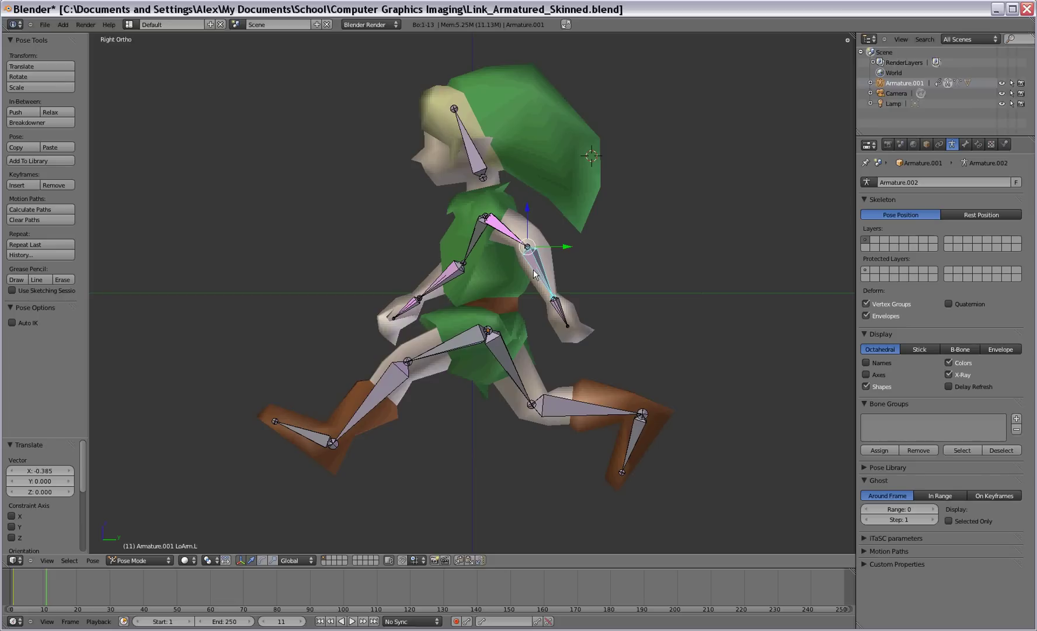
{"action": "key", "text": "r"}
{"action": "left_click", "coordinate": [530, 278]}
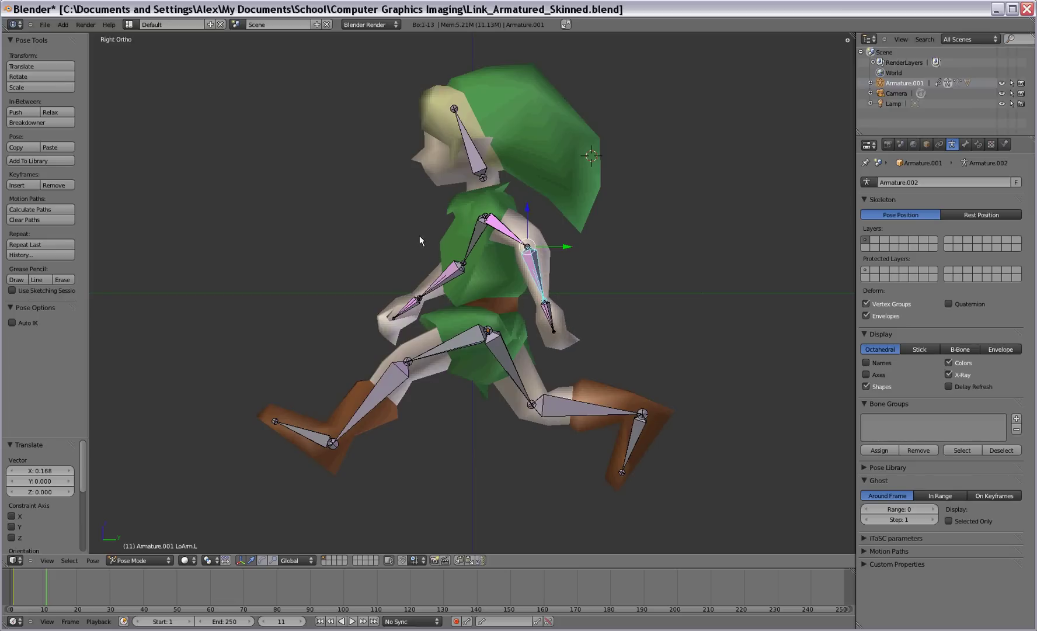
Swing UpArm.R forward about 21 degrees and raise LoArm.R about 4 degrees.
{"action": "right_click", "coordinate": [474, 242]}
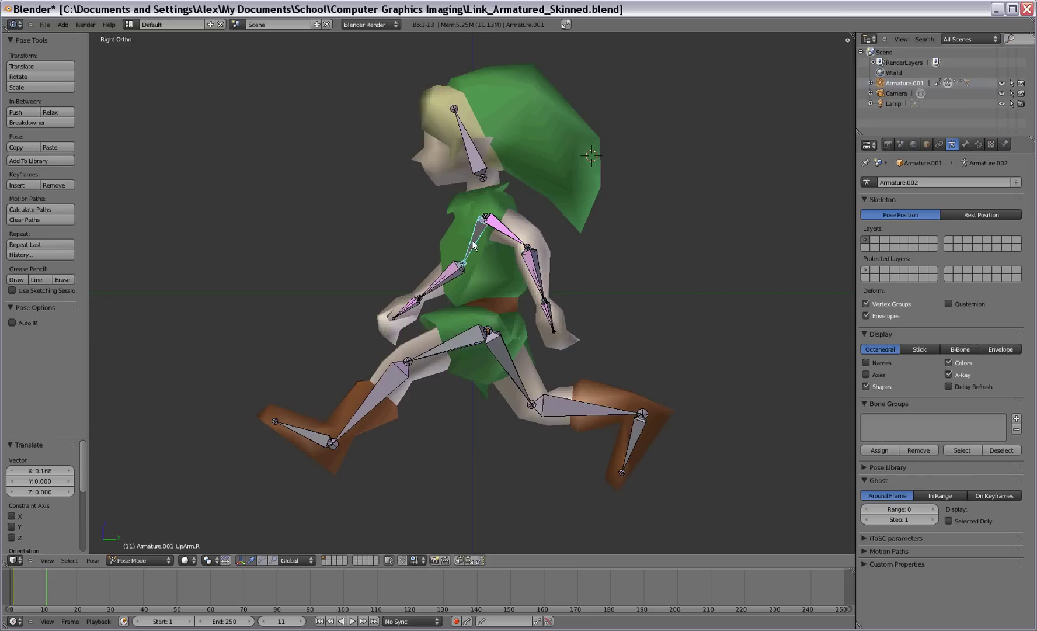
{"action": "key", "text": "r"}
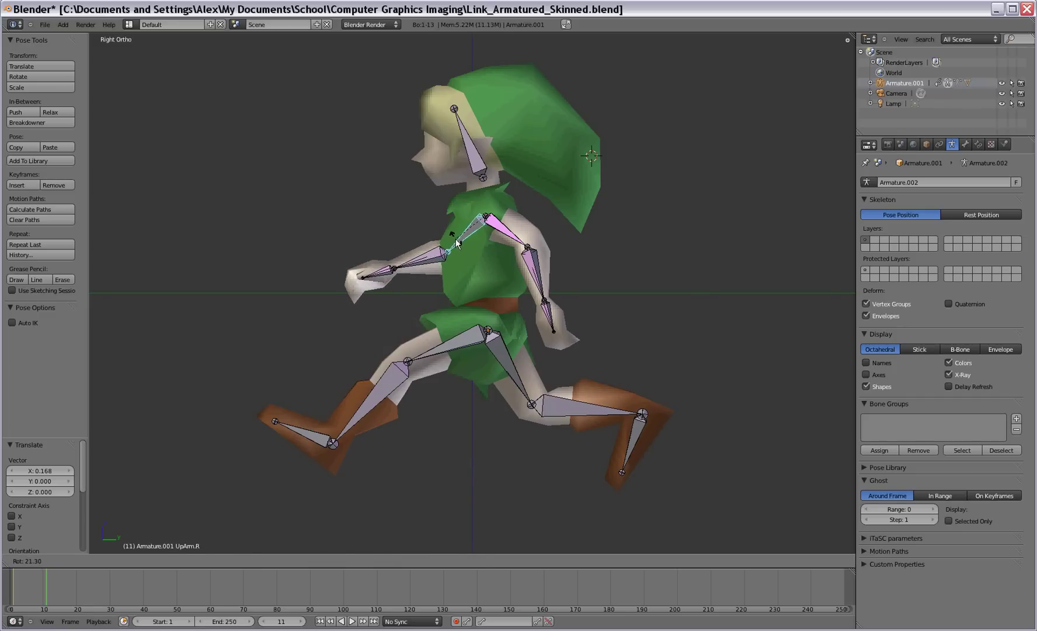
{"action": "left_click", "coordinate": [457, 245]}
{"action": "right_click", "coordinate": [428, 252]}
{"action": "key", "text": "r"}
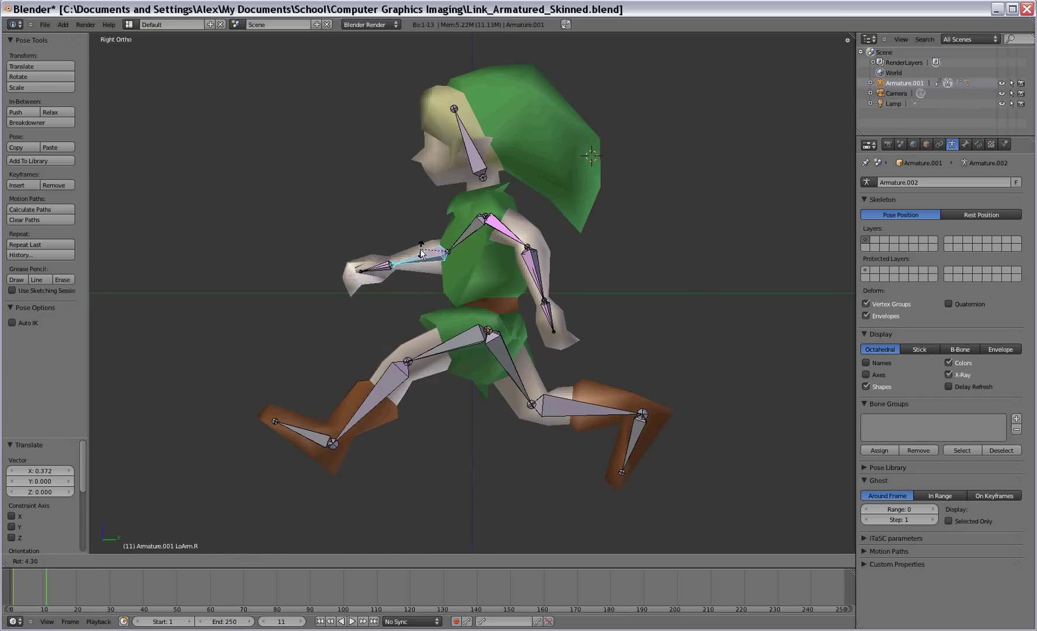
{"action": "left_click", "coordinate": [422, 252]}
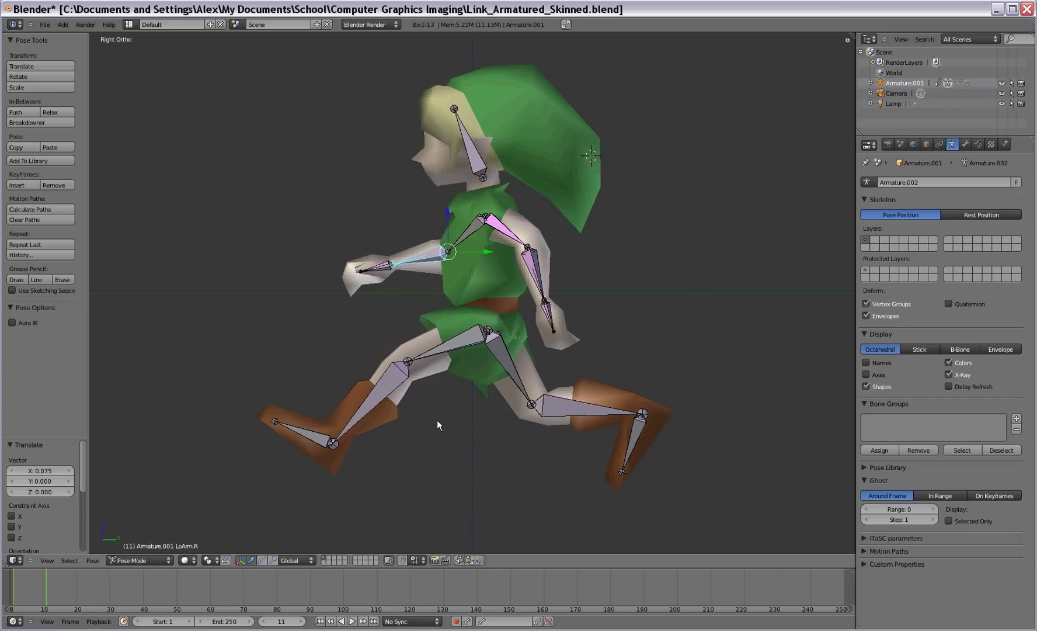
Select all bones and insert a Rotation keyframe for the frame 11 pose.
{"action": "key", "text": "a"}
{"action": "key", "text": "a"}
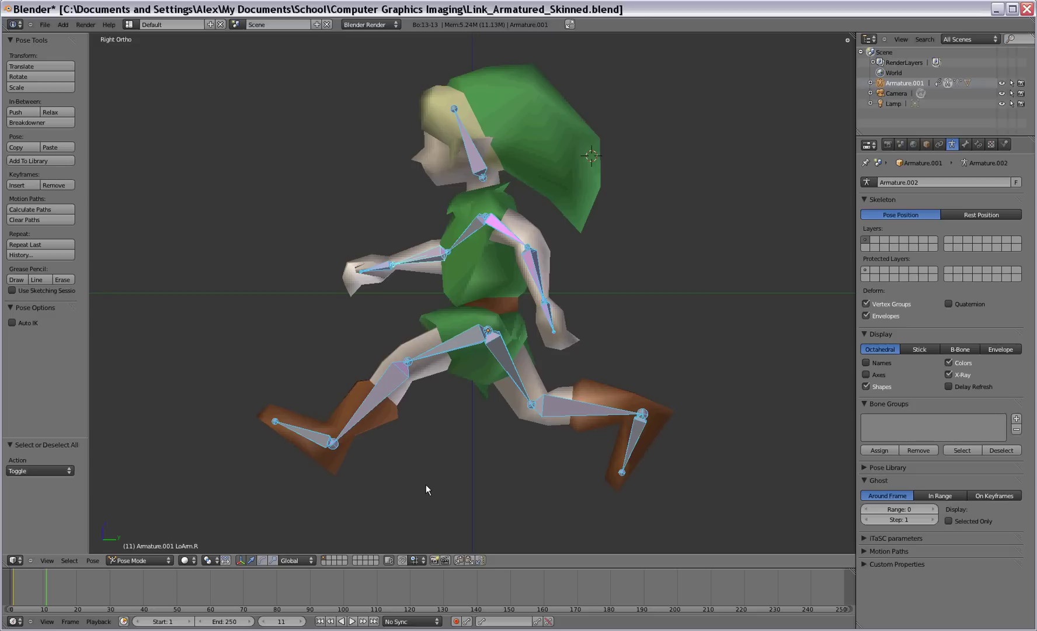
{"action": "key", "text": "i"}
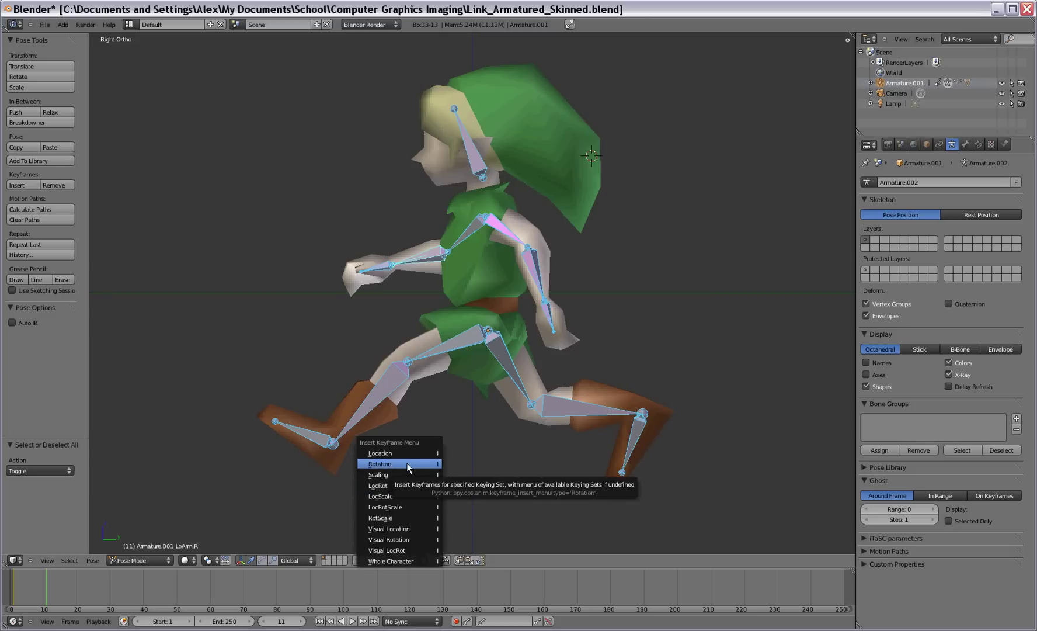
{"action": "left_click", "coordinate": [407, 464]}
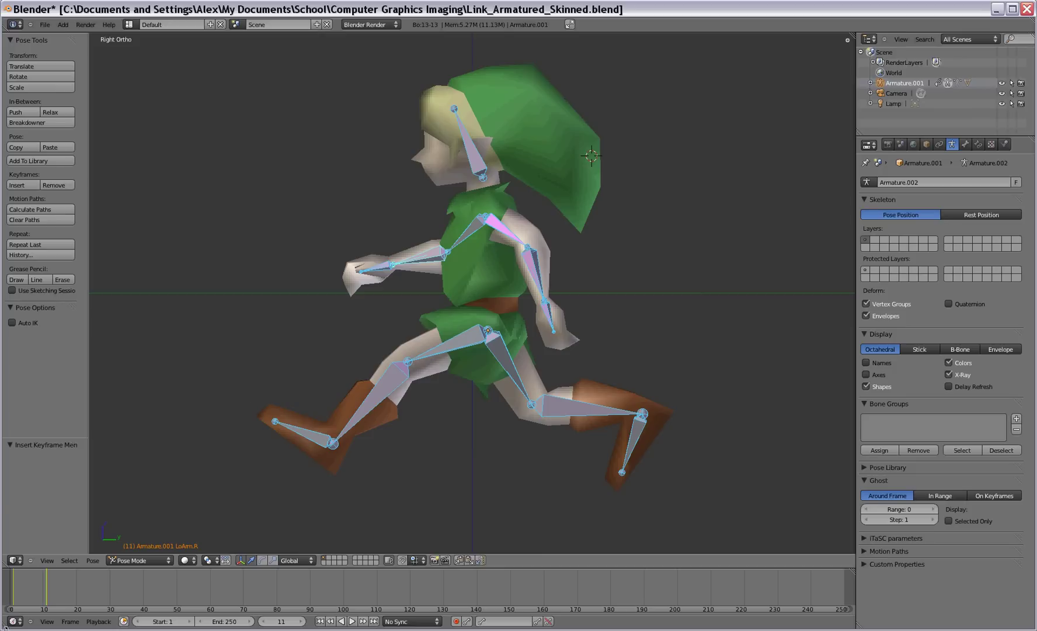
Go to frame 1 and copy the pose of all selected bones.
{"action": "left_click", "coordinate": [12, 594]}
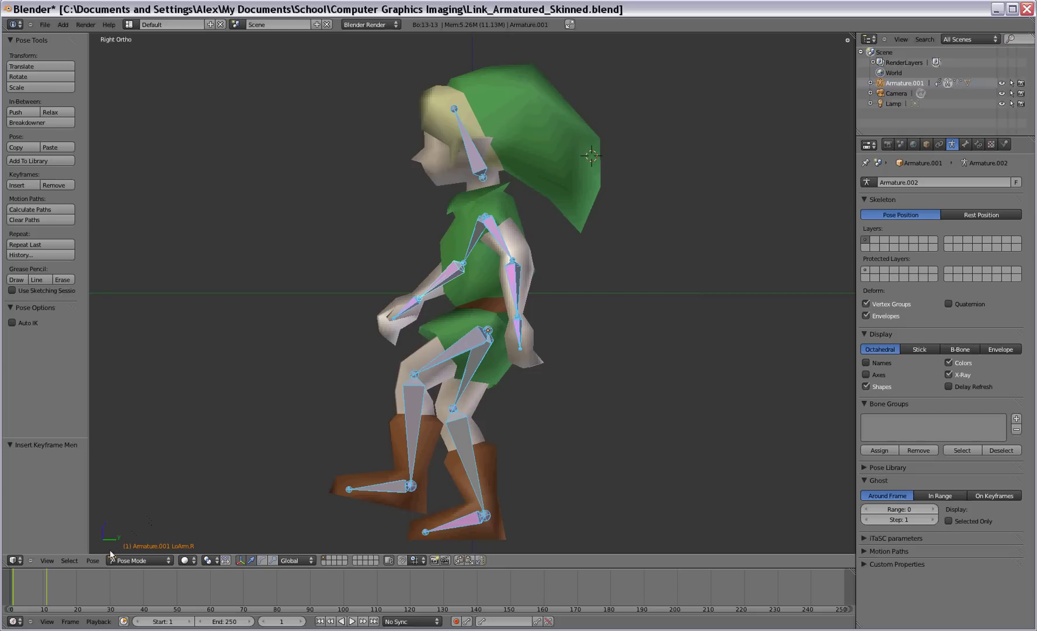
{"action": "left_click", "coordinate": [92, 562]}
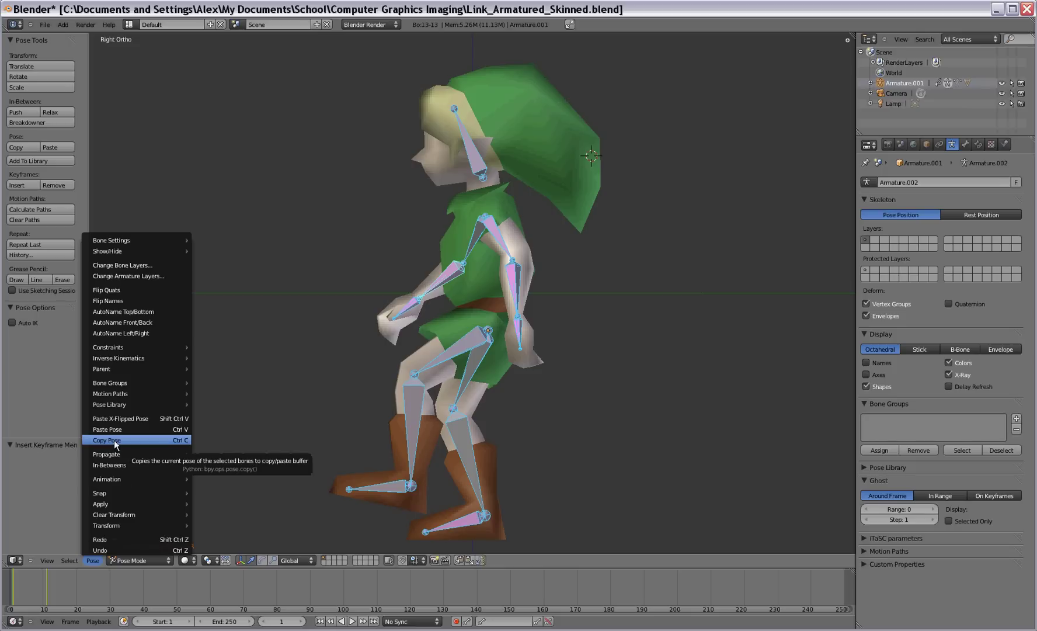
{"action": "left_click", "coordinate": [107, 440]}
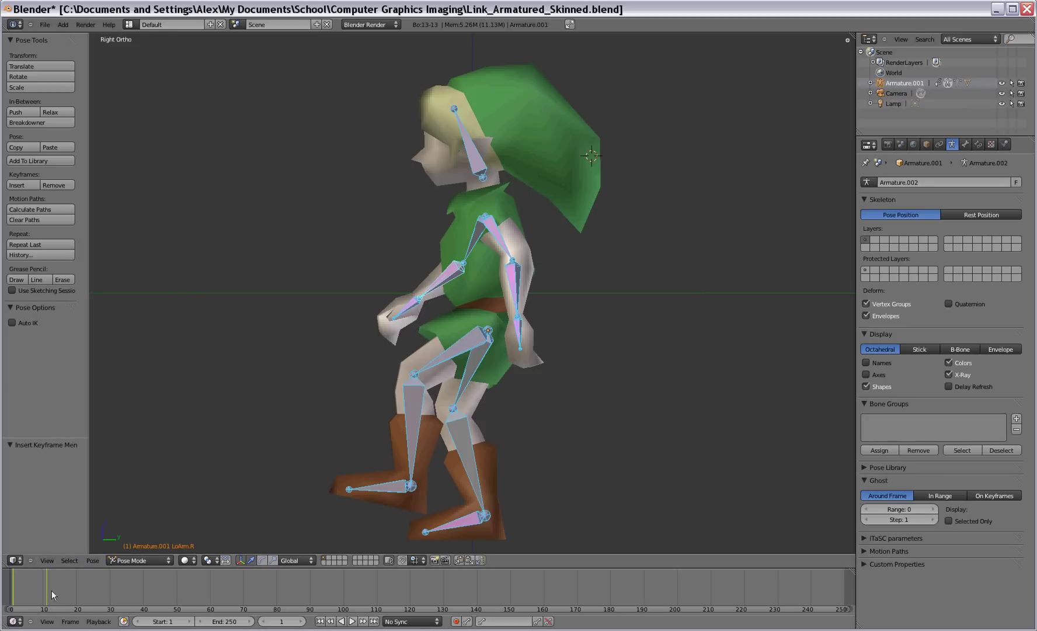
Paste the copied pose X-flipped at frame 21 and insert a Rotation keyframe for all bones.
{"action": "left_click", "coordinate": [80, 592]}
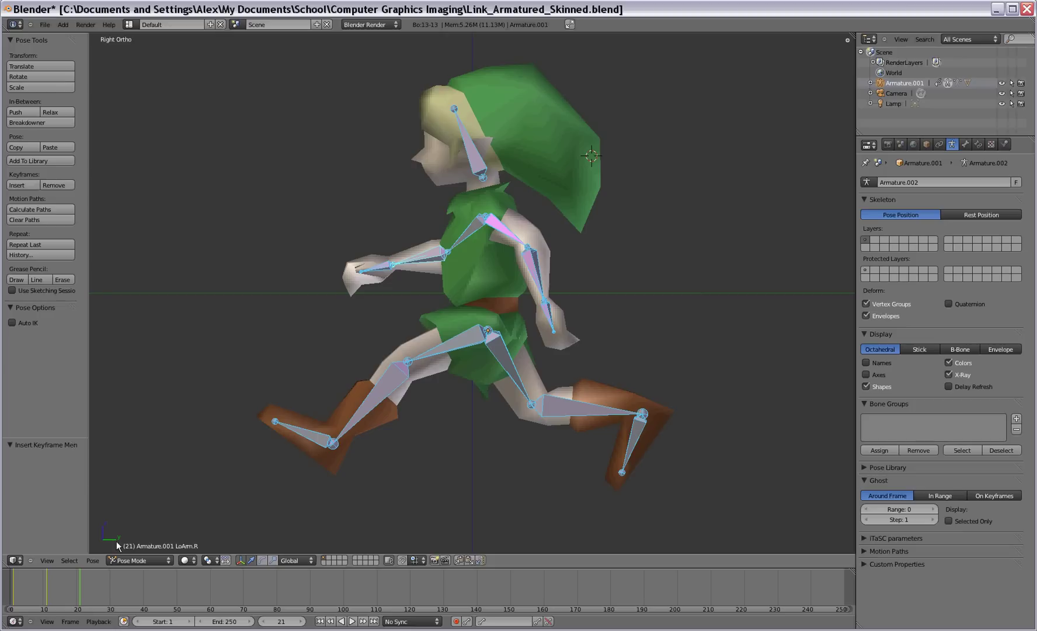
{"action": "left_click", "coordinate": [92, 561]}
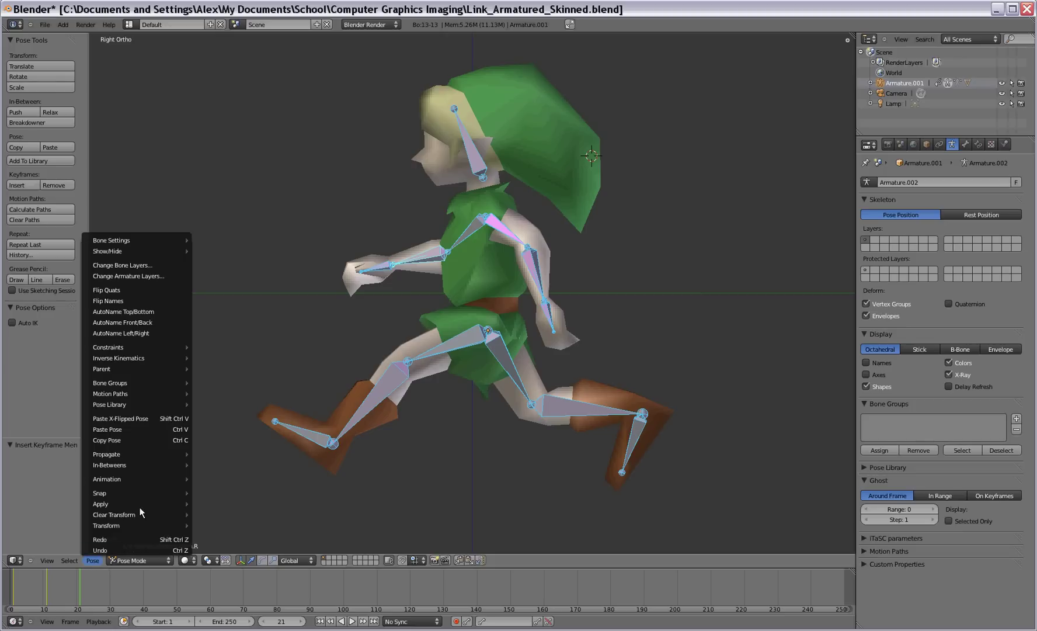
{"action": "left_click", "coordinate": [121, 420]}
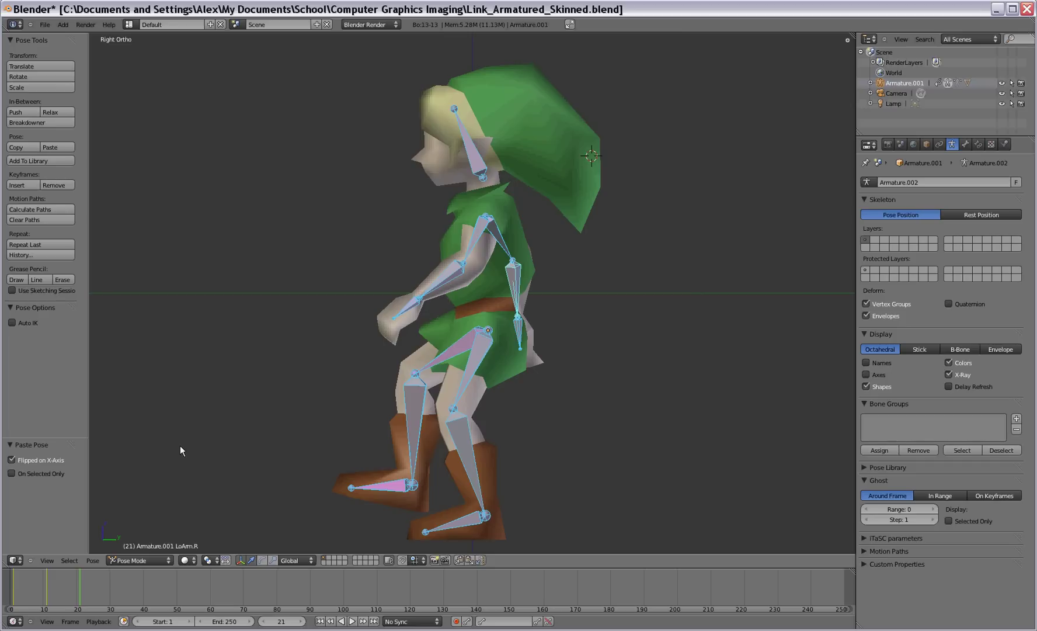
{"action": "key", "text": "i"}
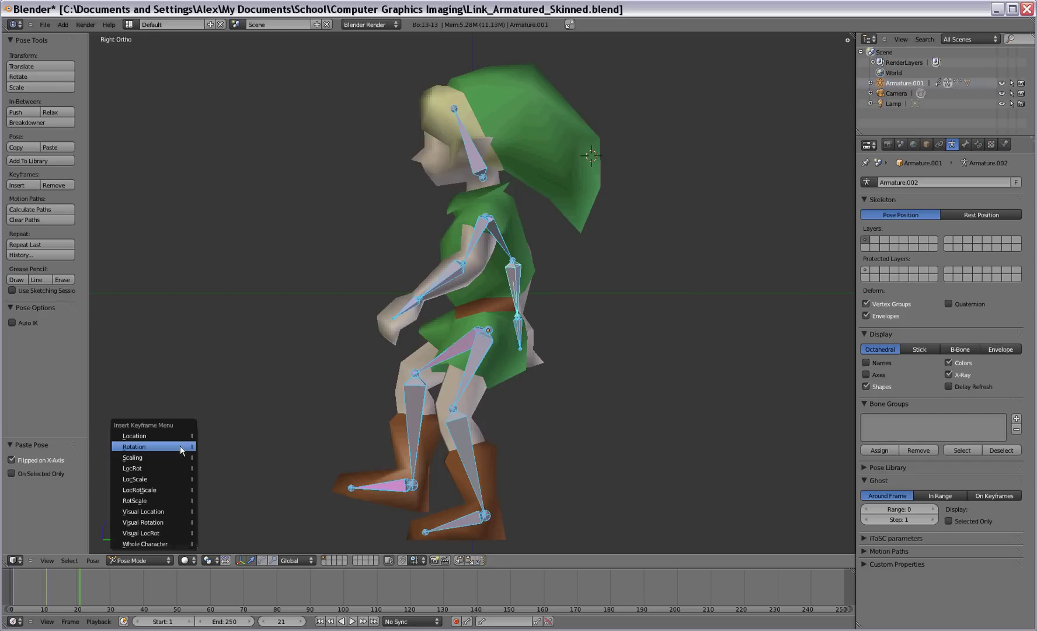
{"action": "left_click", "coordinate": [156, 447]}
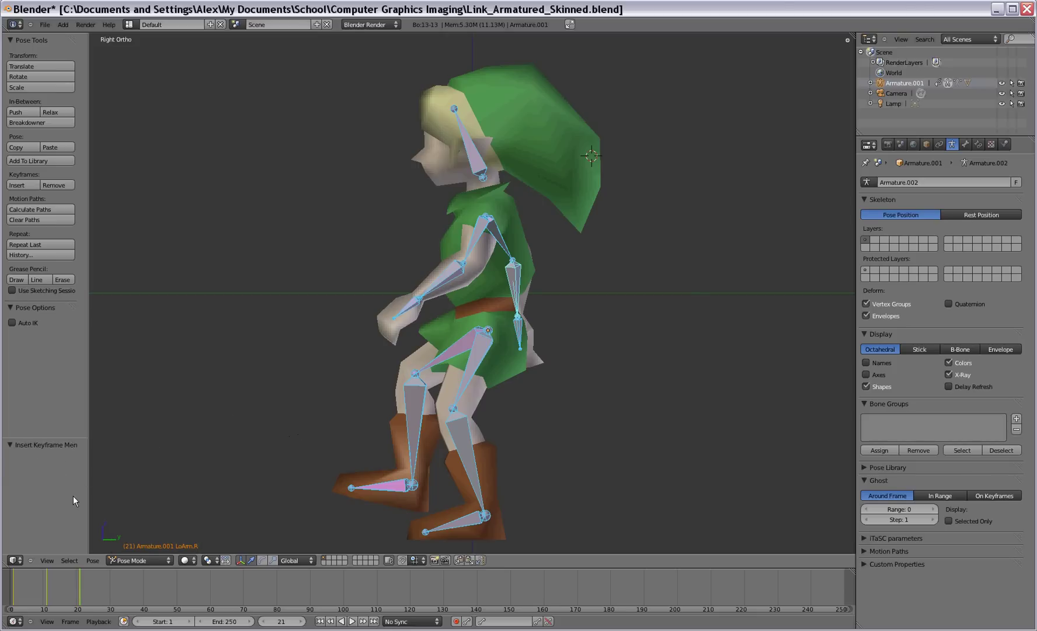
Compare the poses at frames 1 and 21 from the front to check the mirroring.
{"action": "key", "text": "KP_1"}
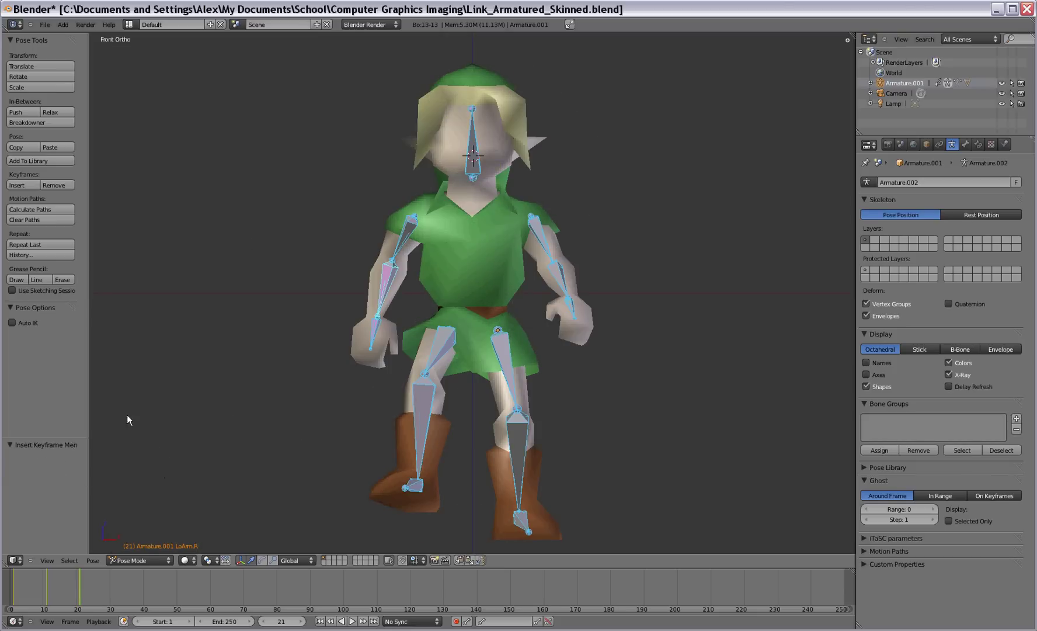
{"action": "left_click", "coordinate": [11, 594]}
{"action": "left_click", "coordinate": [80, 586]}
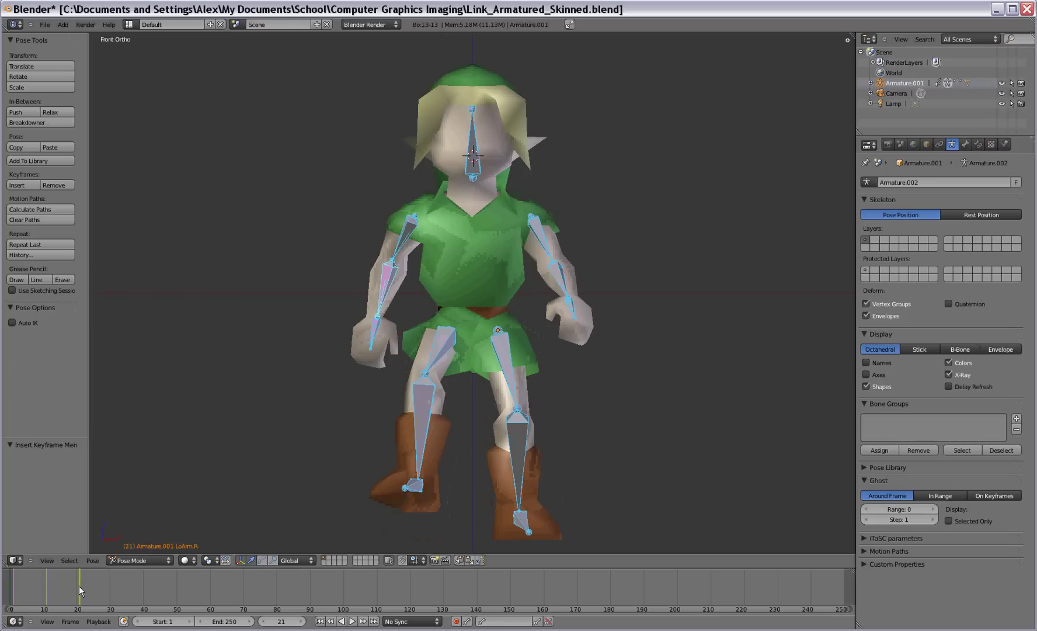
{"action": "left_click", "coordinate": [11, 590]}
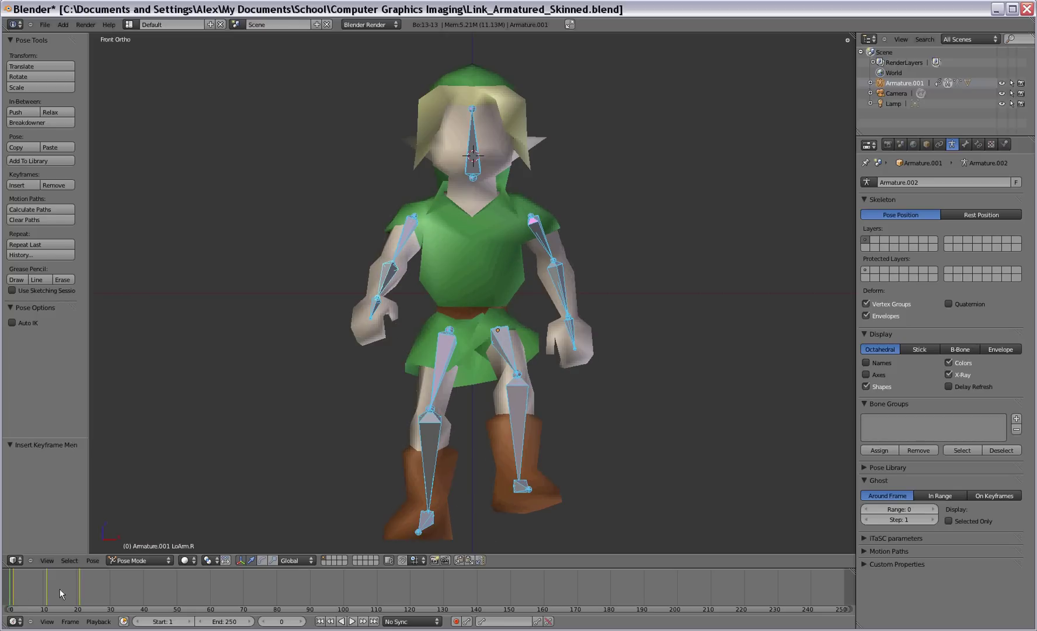
{"action": "left_click", "coordinate": [79, 587]}
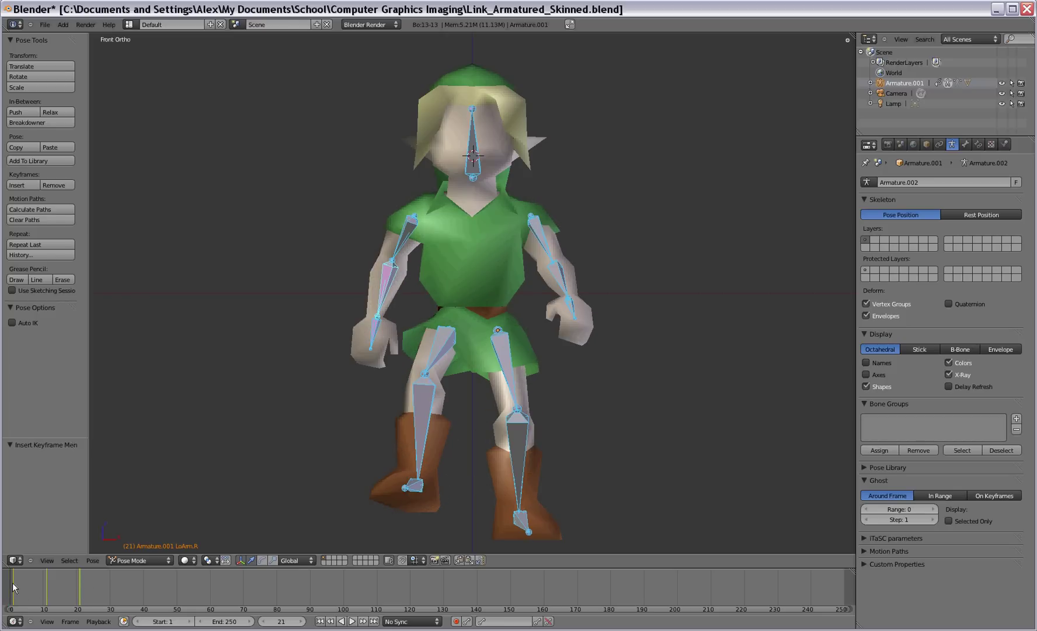
{"action": "left_click", "coordinate": [14, 586]}
{"action": "left_click", "coordinate": [80, 581]}
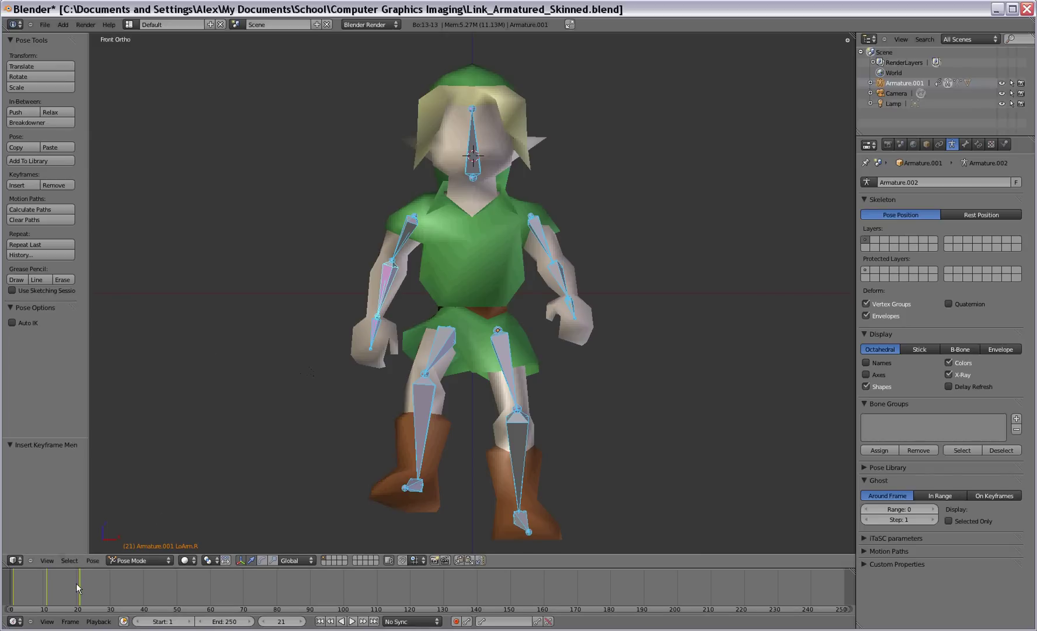
Paste an X-flipped copy of the frame 11 pose at frame 31 and insert a Rotation keyframe for all bones.
{"action": "left_click", "coordinate": [45, 588]}
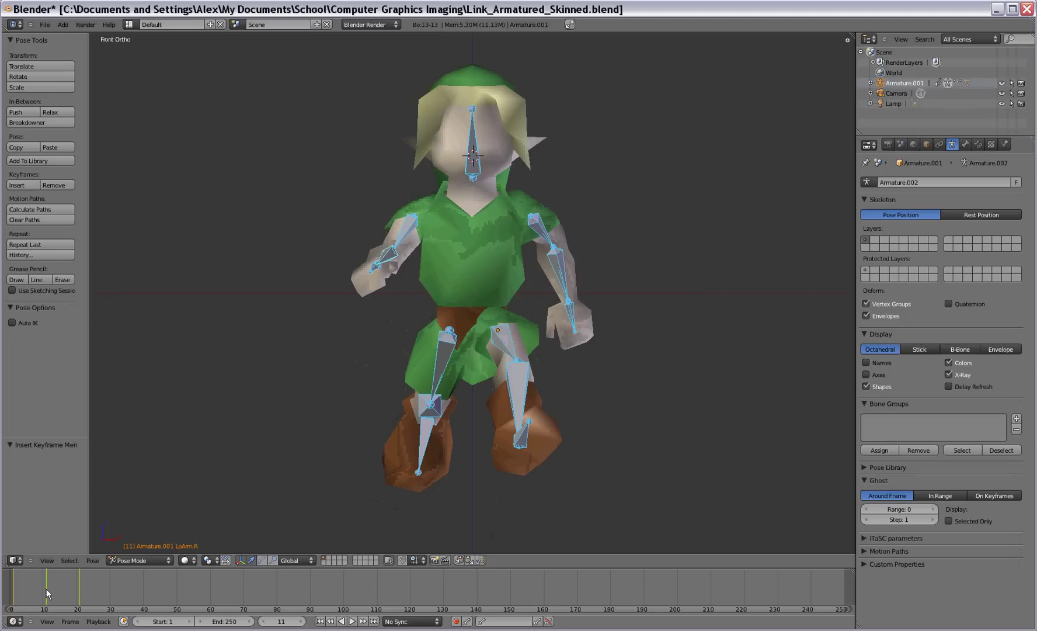
{"action": "key", "text": "KP_3"}
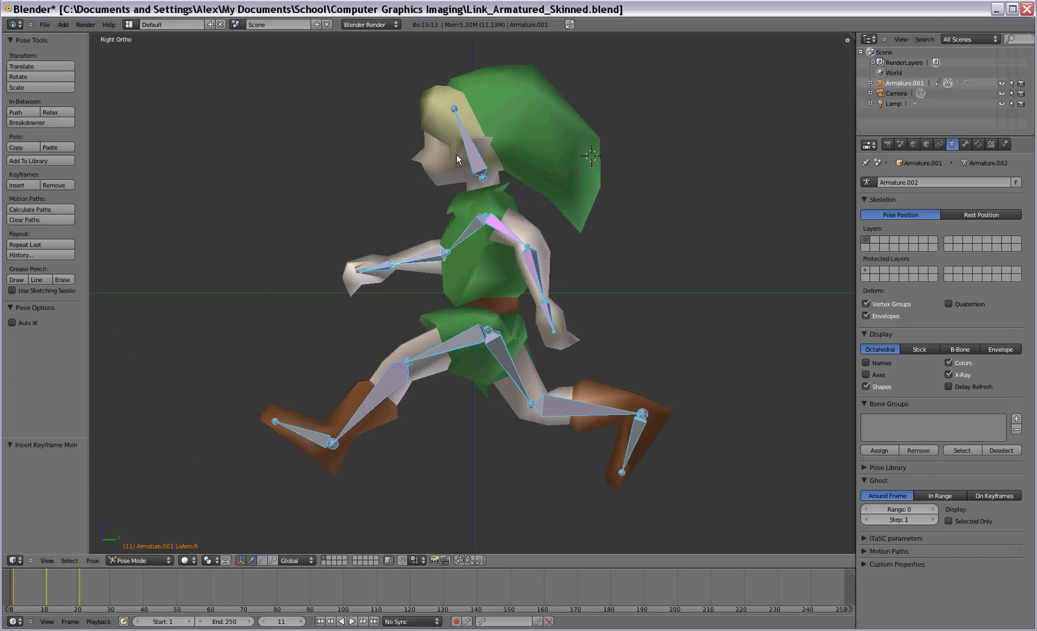
{"action": "left_click", "coordinate": [111, 609]}
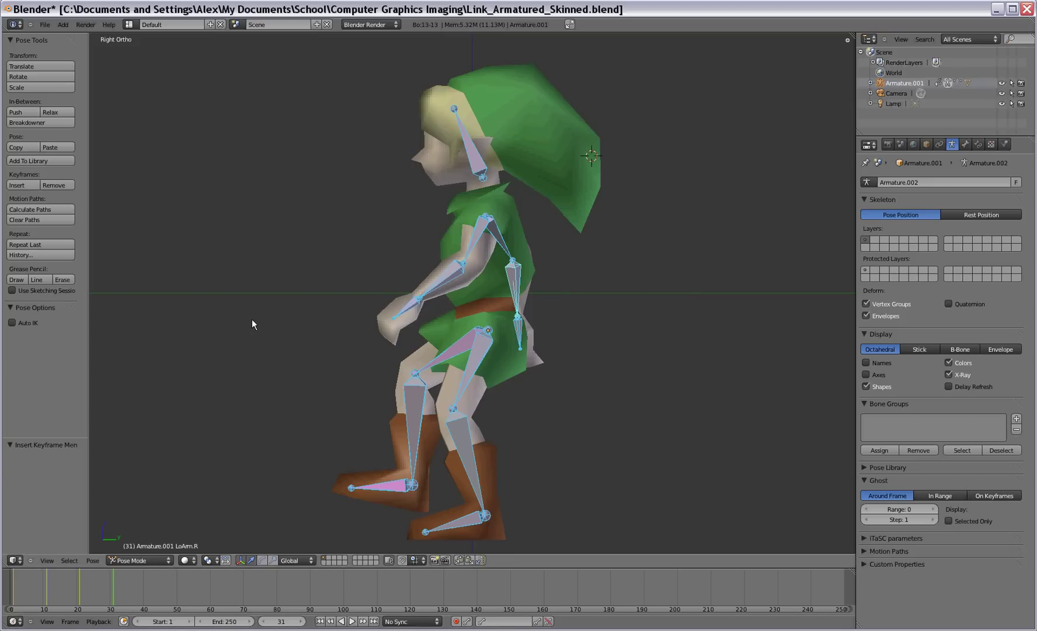
{"action": "key", "text": "ctrl+shift+v"}
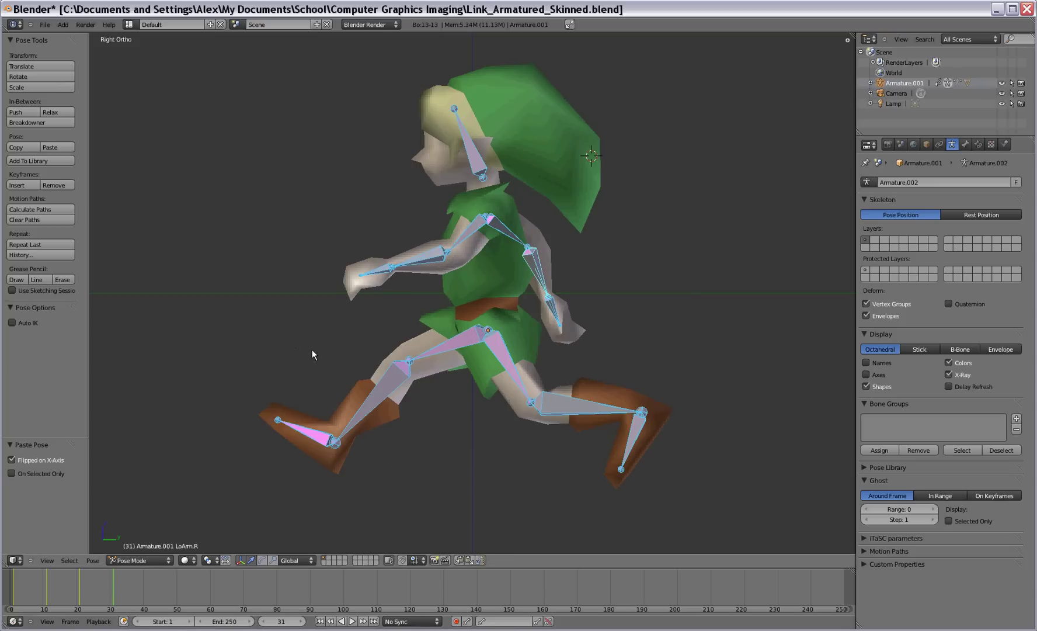
{"action": "key", "text": "i"}
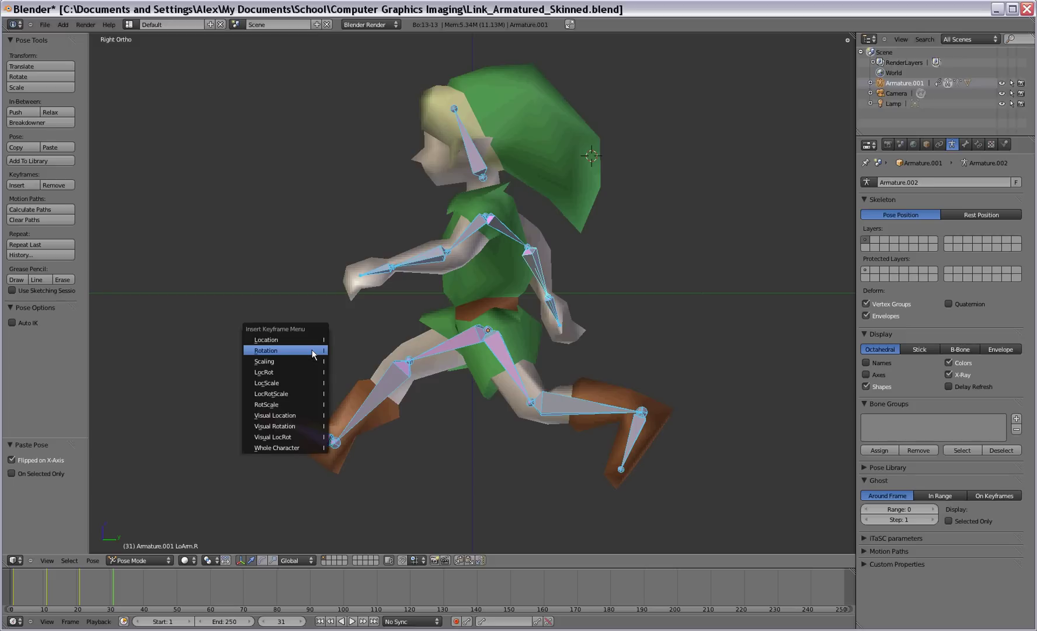
{"action": "left_click", "coordinate": [288, 353]}
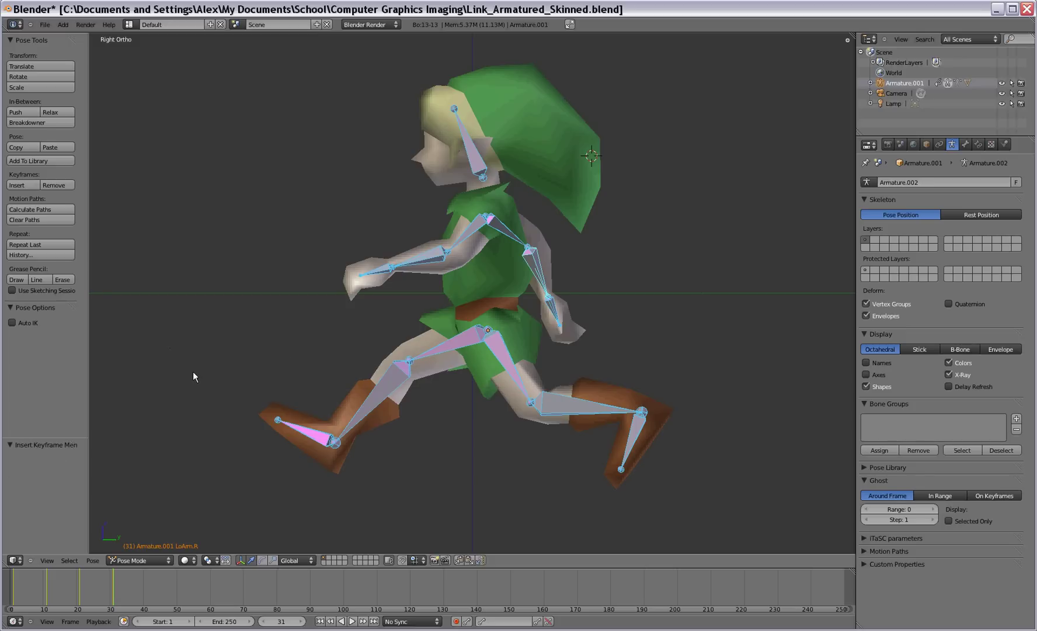
Compare the poses at frames 11 and 31 from the front to check the mirroring.
{"action": "key", "text": "KP_1"}
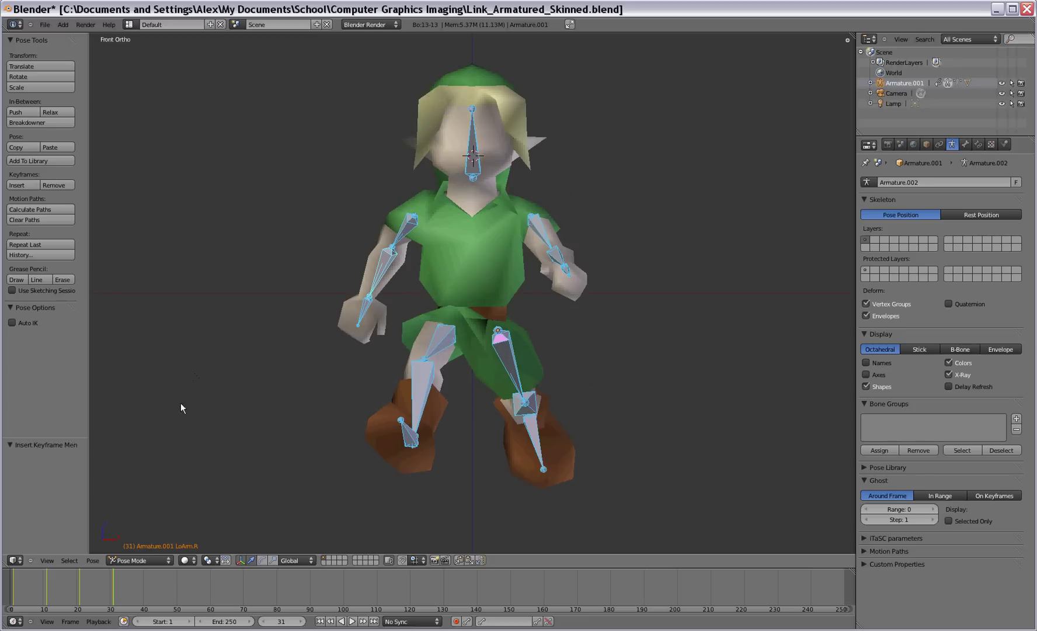
{"action": "left_click", "coordinate": [46, 585]}
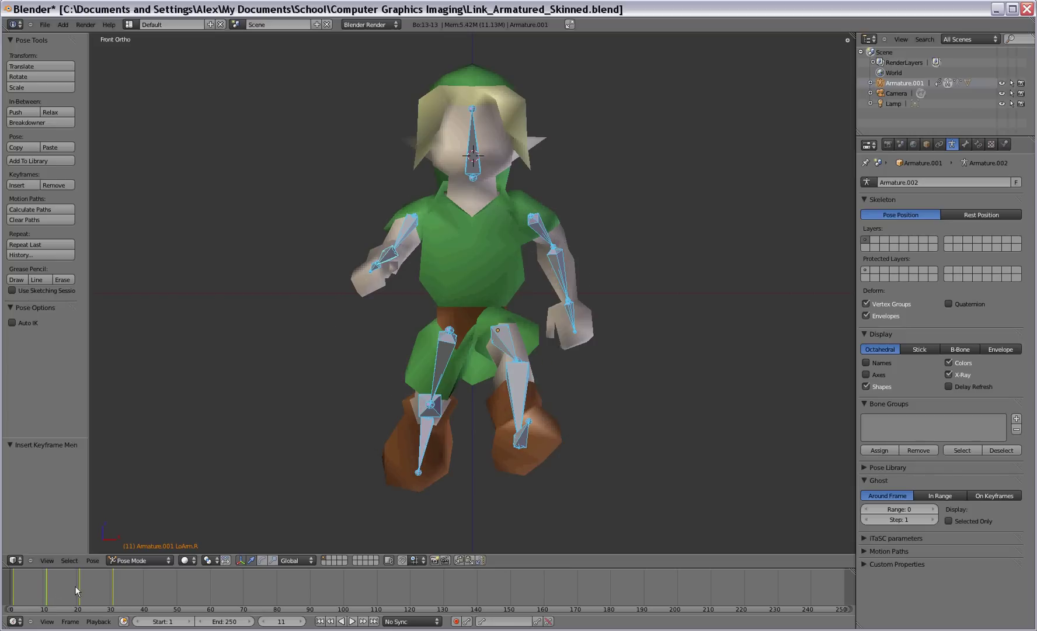
{"action": "left_click", "coordinate": [113, 596]}
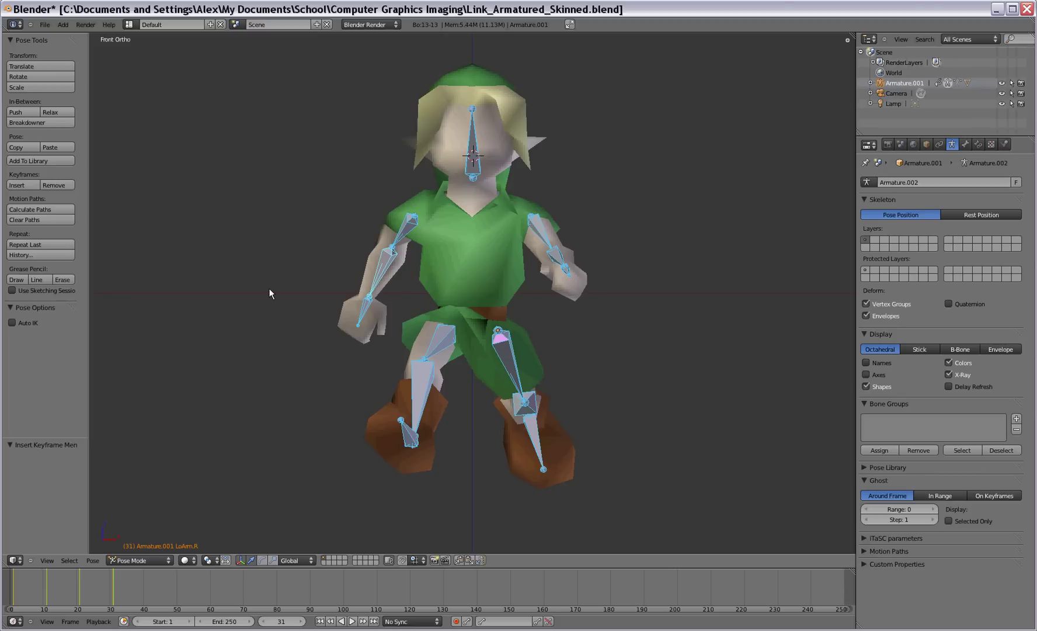
Paste an unflipped copy of the frame 1 pose at frame 41 and insert a Rotation keyframe for all bones.
{"action": "key", "text": "KP_3"}
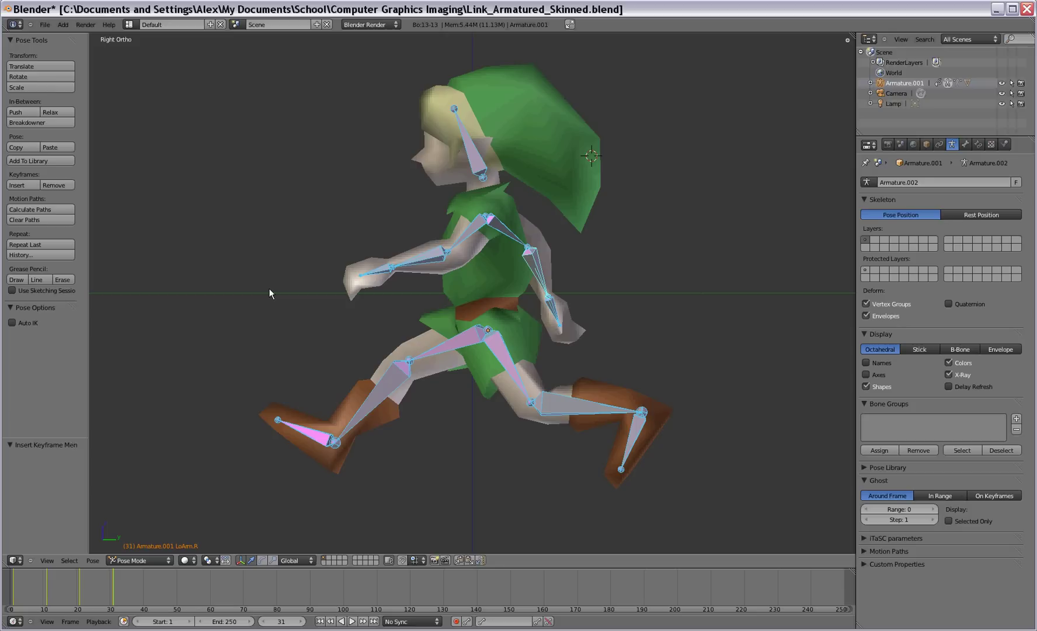
{"action": "left_click", "coordinate": [13, 594]}
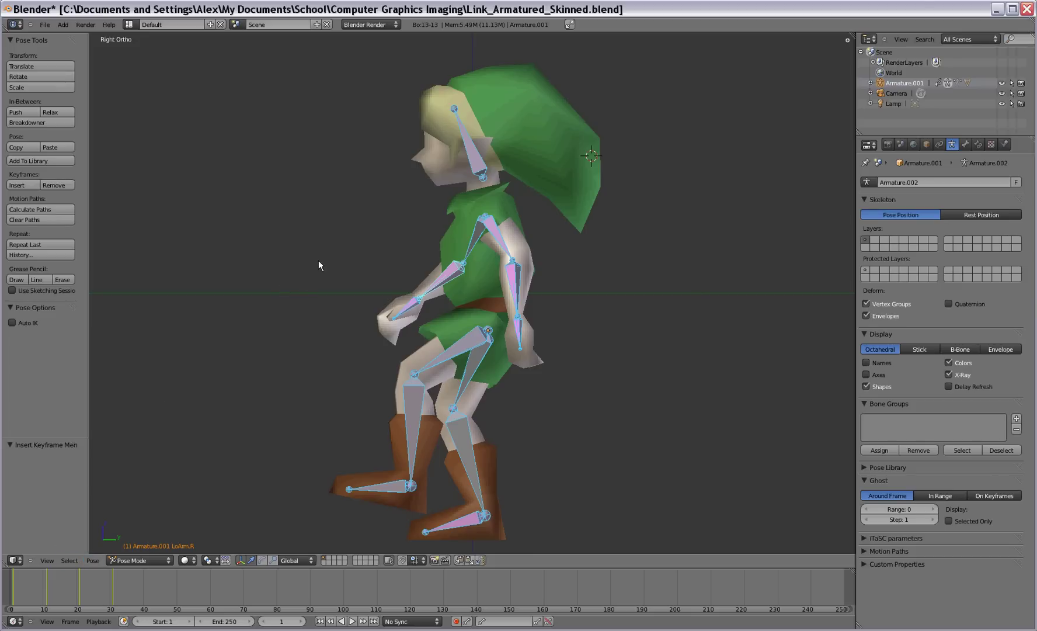
{"action": "left_click", "coordinate": [147, 589]}
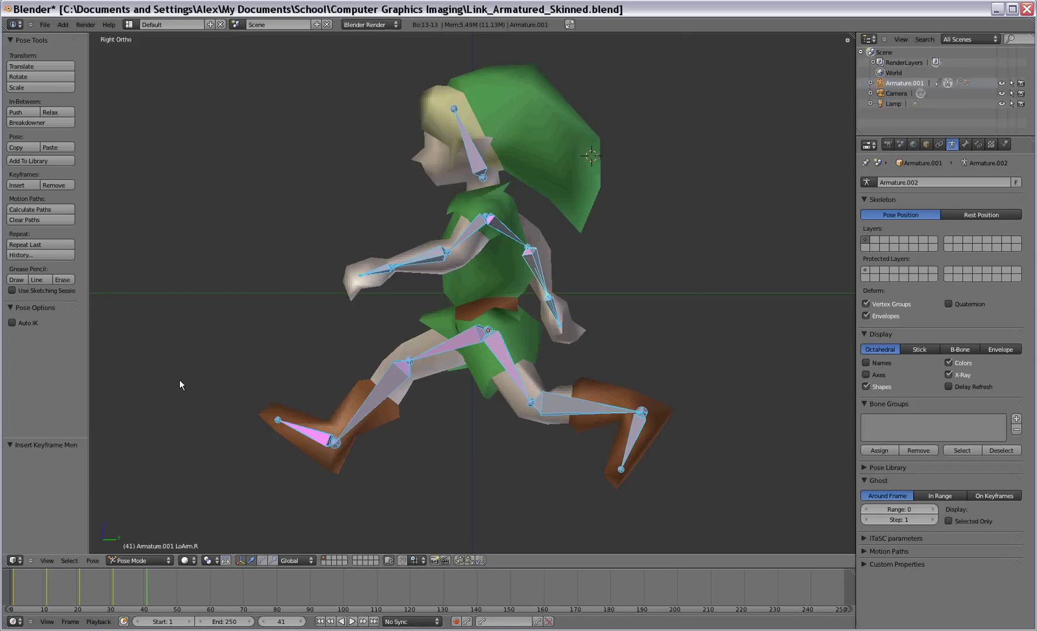
{"action": "left_click", "coordinate": [94, 561]}
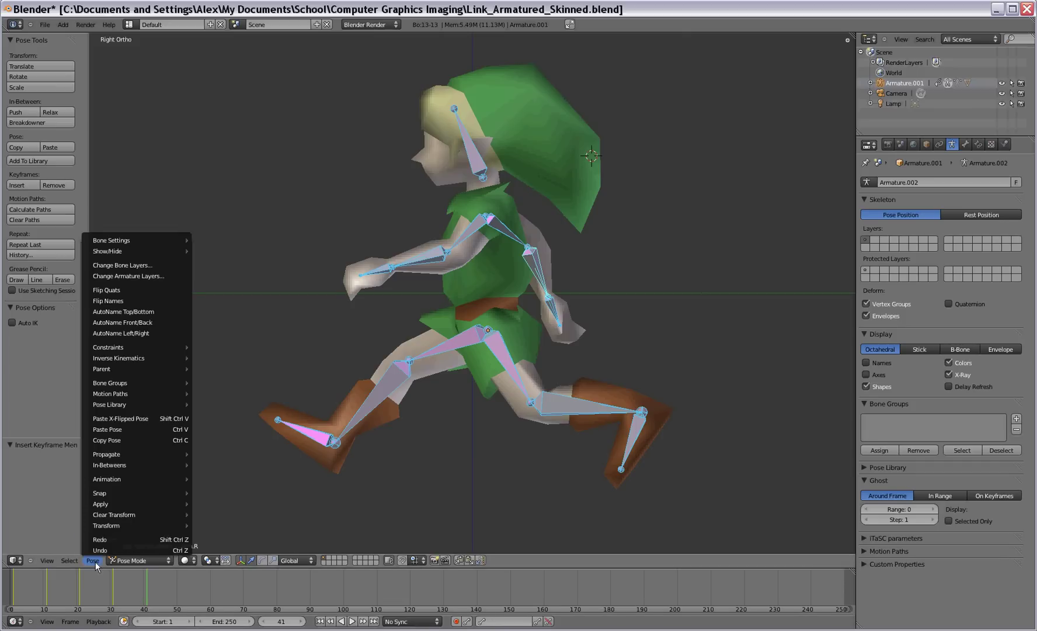
{"action": "left_click", "coordinate": [111, 429]}
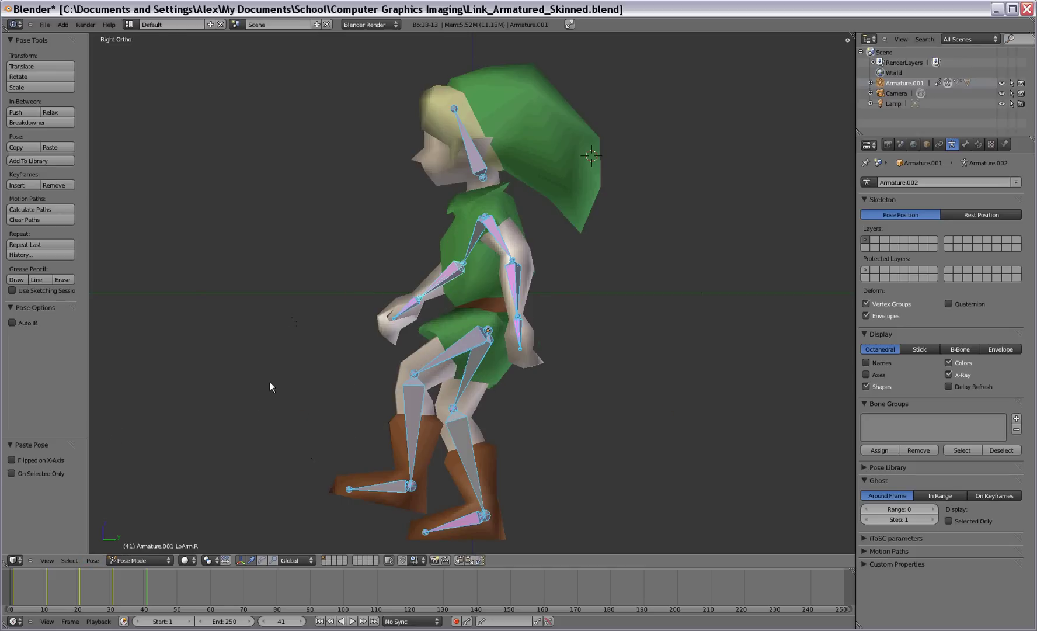
{"action": "key", "text": "i"}
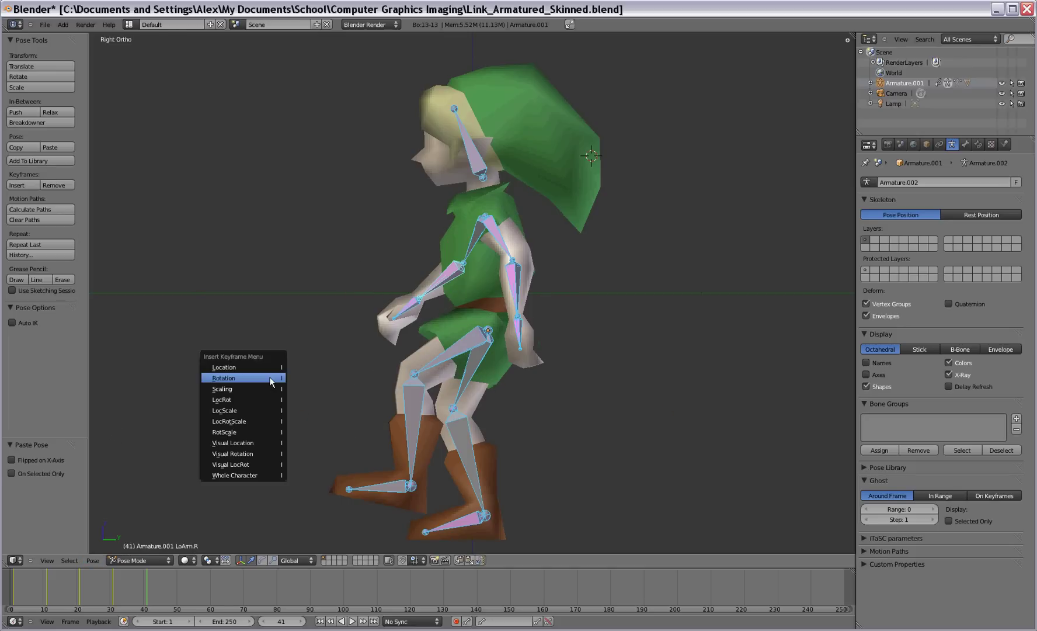
{"action": "left_click", "coordinate": [271, 379]}
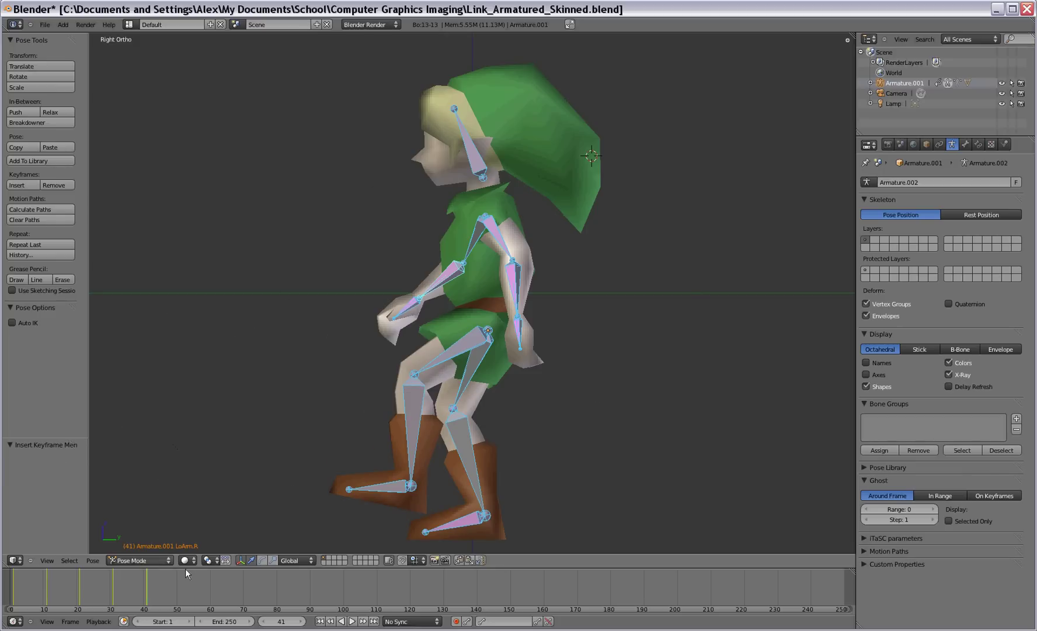
Set the animation's end frame to 41.
{"action": "left_click", "coordinate": [232, 622]}
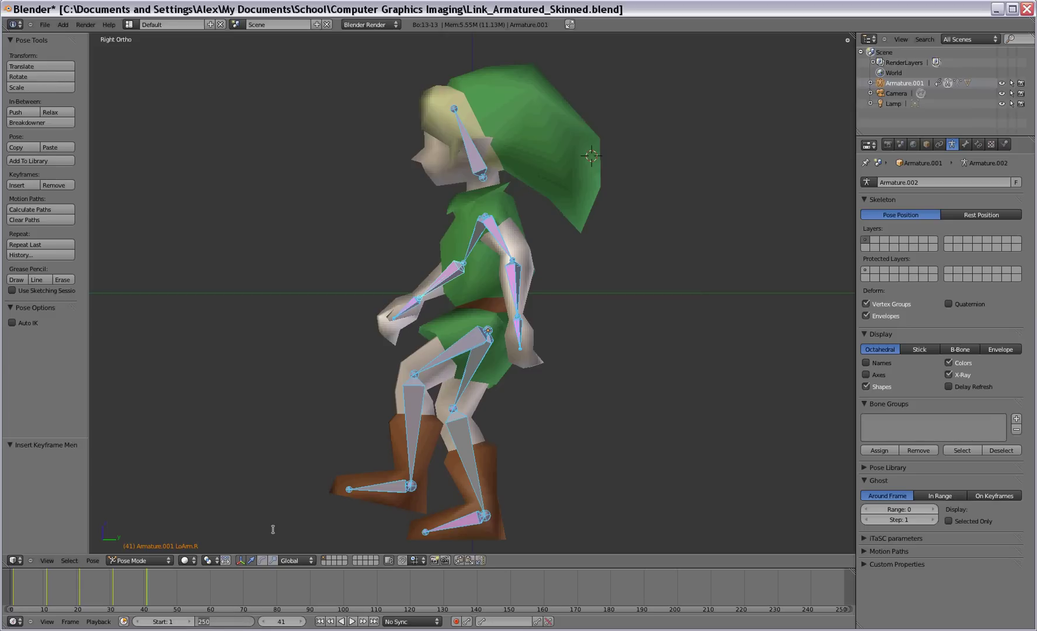
{"action": "type", "text": "41"}
{"action": "key", "text": "Return"}
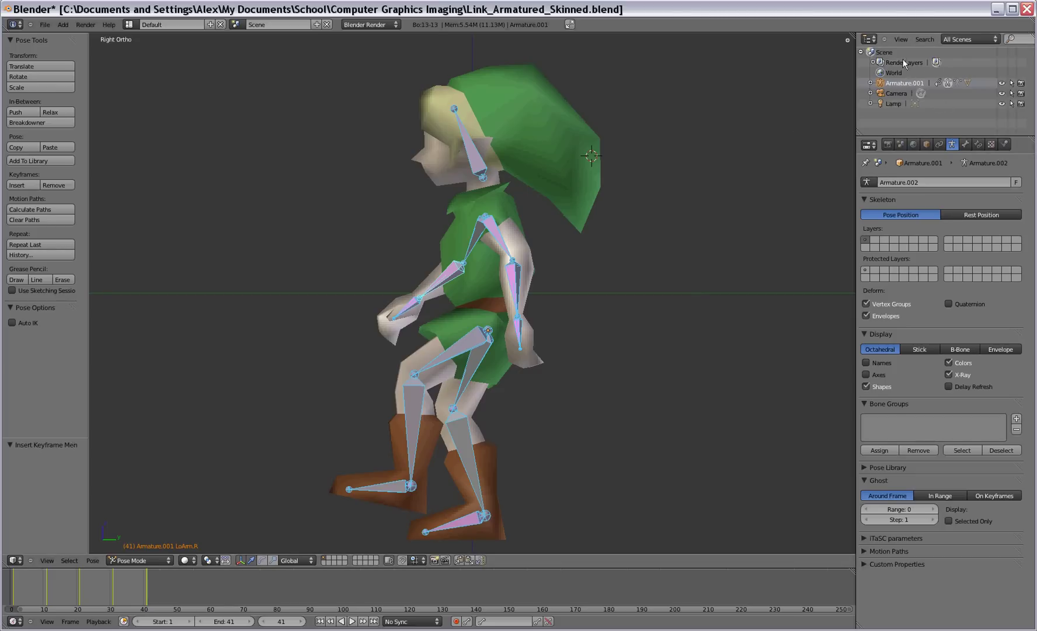
Hide the armature and preview the walk animation from frame 1, stopping playback when done.
{"action": "left_click", "coordinate": [1003, 85]}
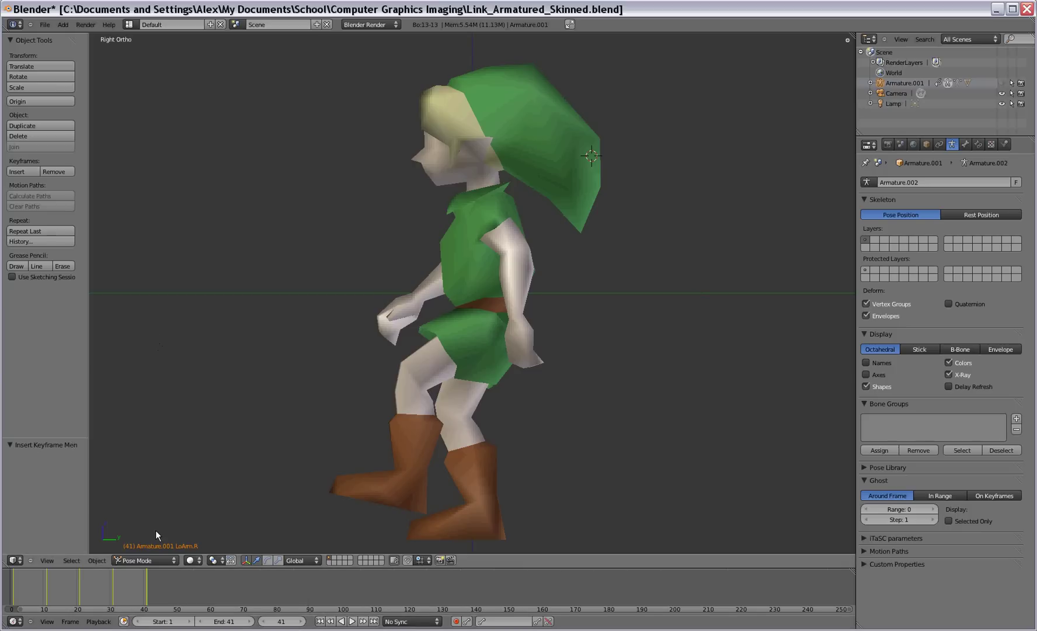
{"action": "left_click", "coordinate": [12, 591]}
{"action": "key", "text": "alt+a"}
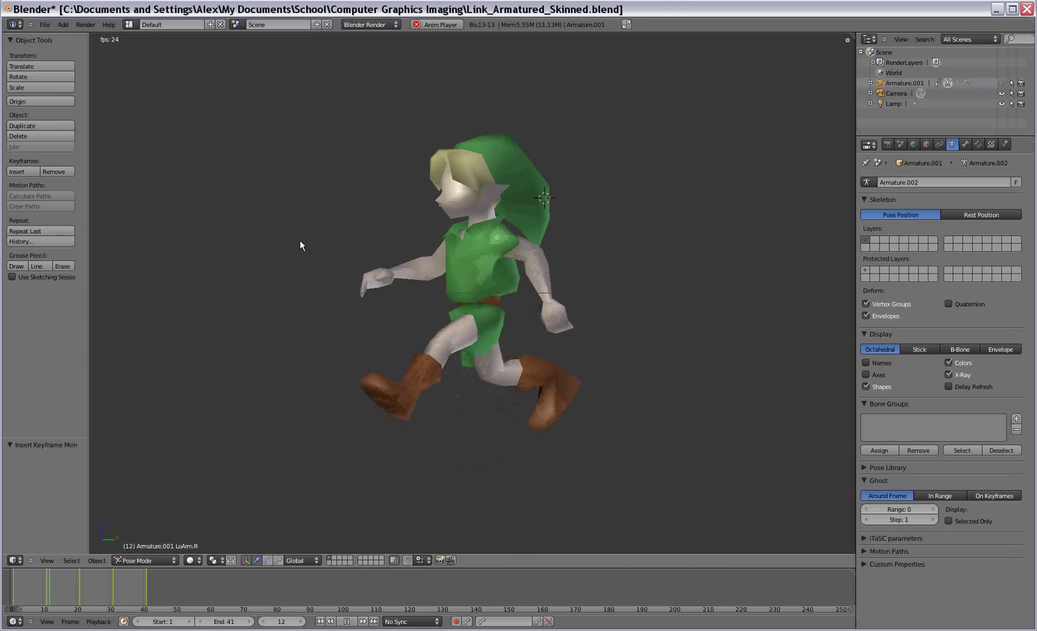
{"action": "key", "text": "alt+a"}
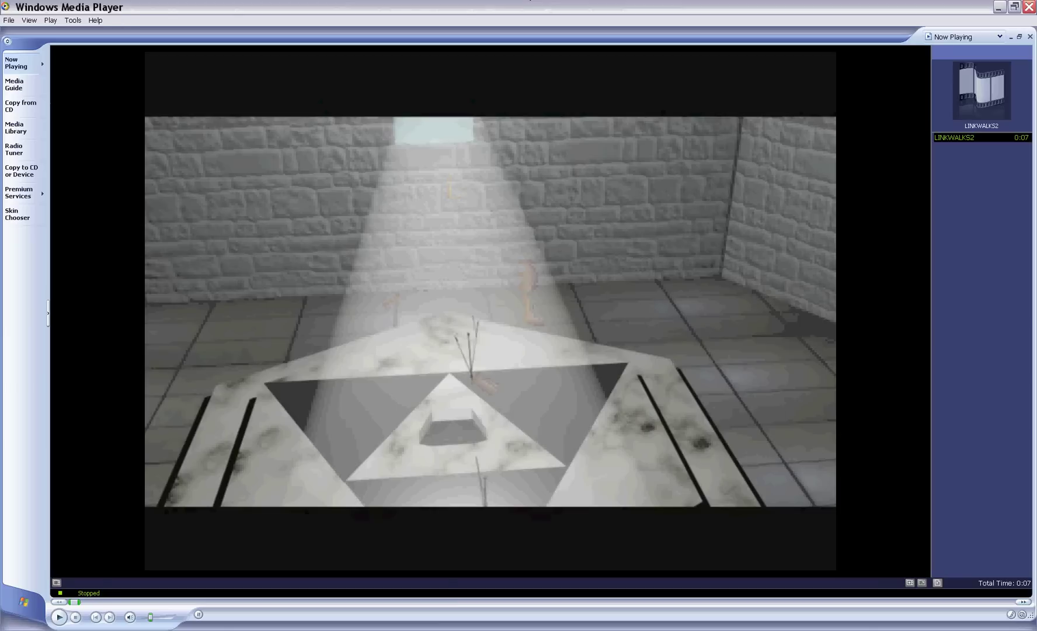
Play the LINKWALKS2 video in Windows Media Player, then close the player to return to Blender.
{"action": "left_click", "coordinate": [64, 618]}
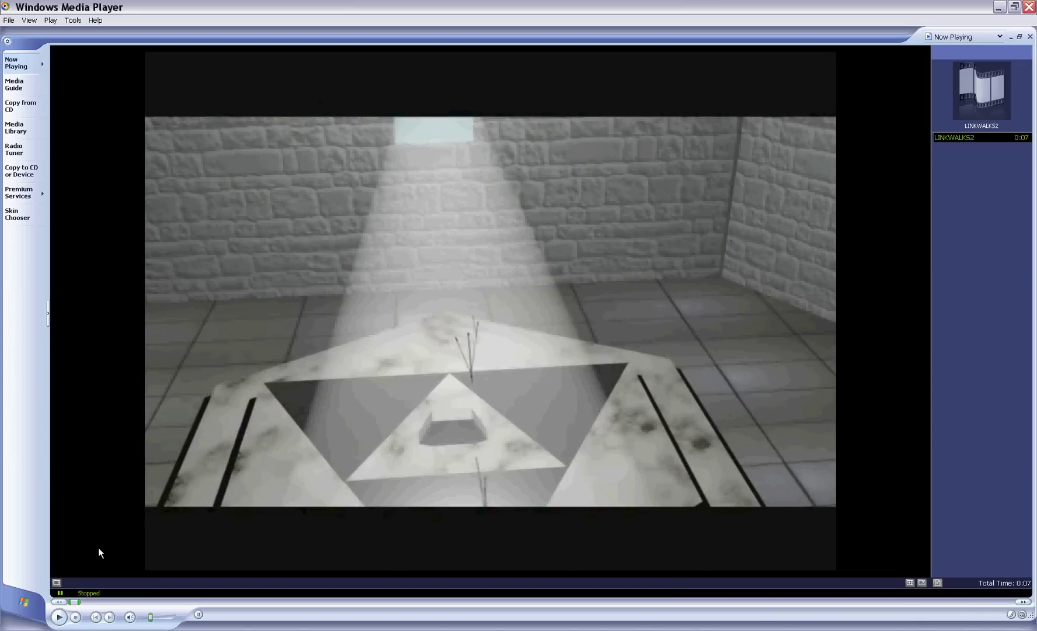
{"action": "left_click", "coordinate": [1029, 7]}
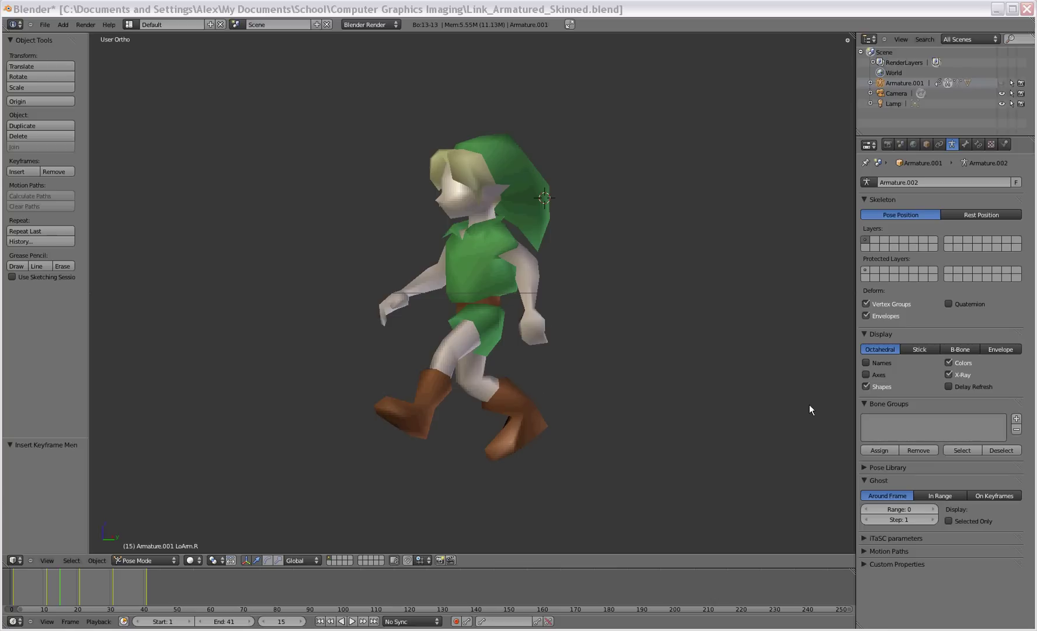